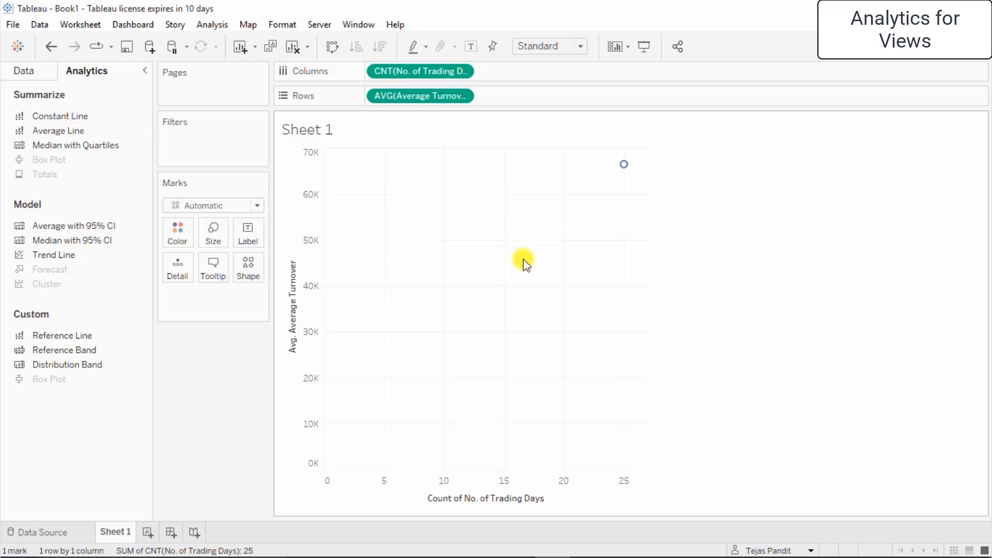
# Add average lines to the scatter view for both the Count of No. of Trading Days and Avg. Average Turnover axes.
pyautogui.moveTo(200, 132); pyautogui.dragTo(396, 300)
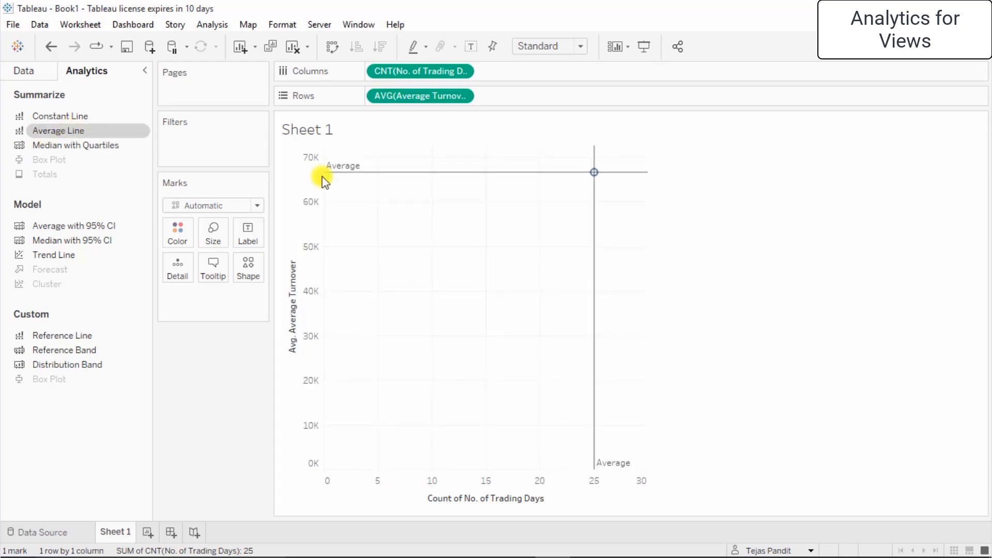
pyautogui.moveTo(592, 178)
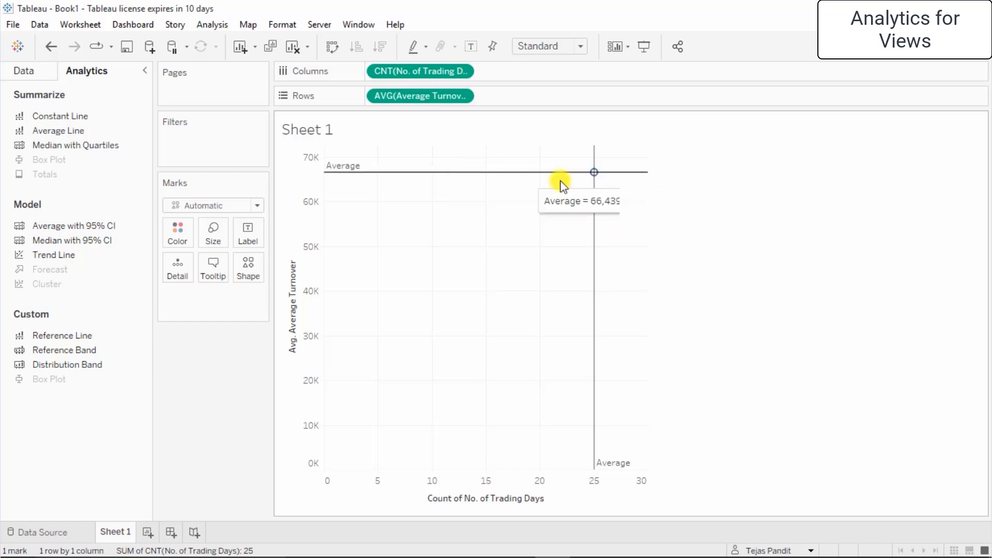
pyautogui.moveTo(596, 202)
pyautogui.moveTo(595, 200); pyautogui.dragTo(494, 206)
# Apply the Average Line analytic to the chart again, three more times.
pyautogui.moveTo(49, 130); pyautogui.dragTo(496, 186)
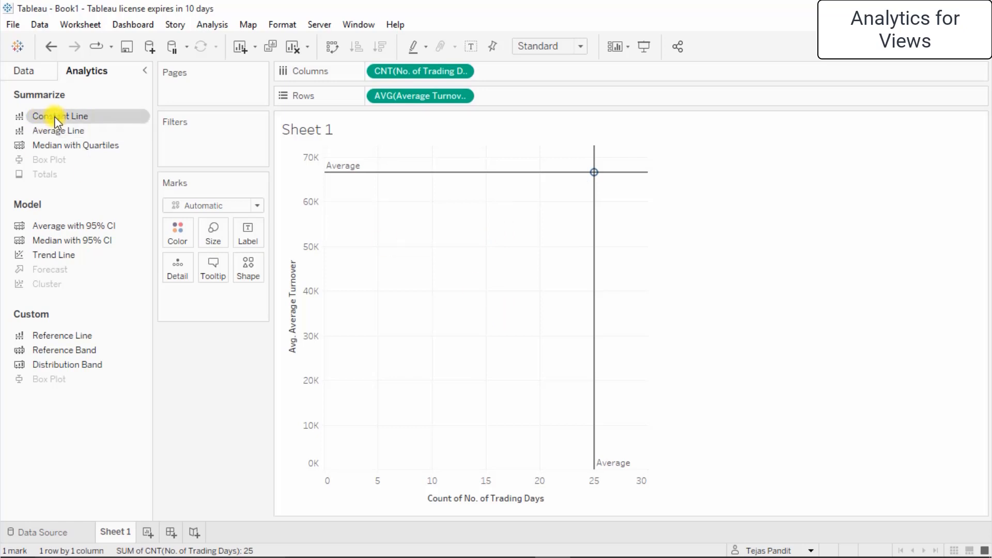
pyautogui.moveTo(59, 127); pyautogui.dragTo(409, 178)
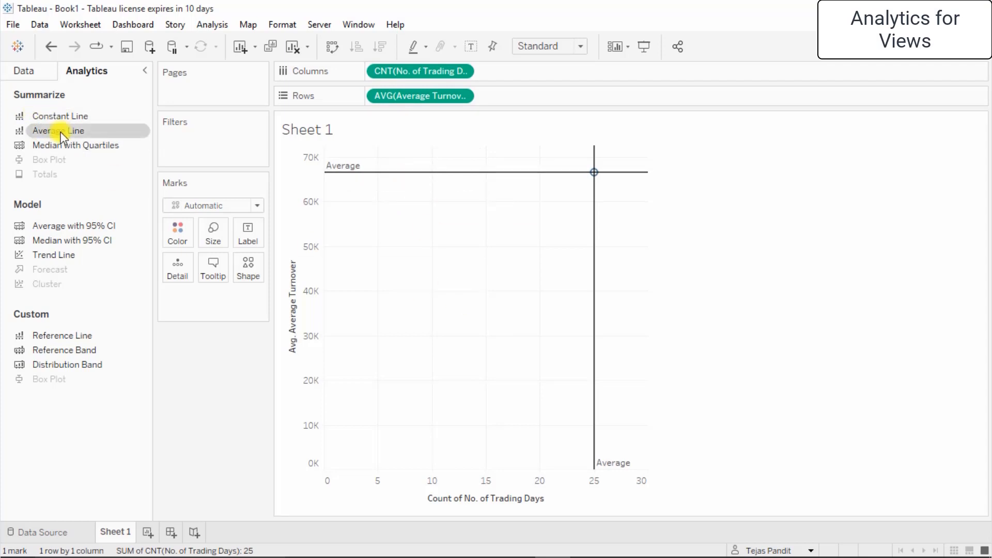
pyautogui.moveTo(61, 136); pyautogui.dragTo(458, 176)
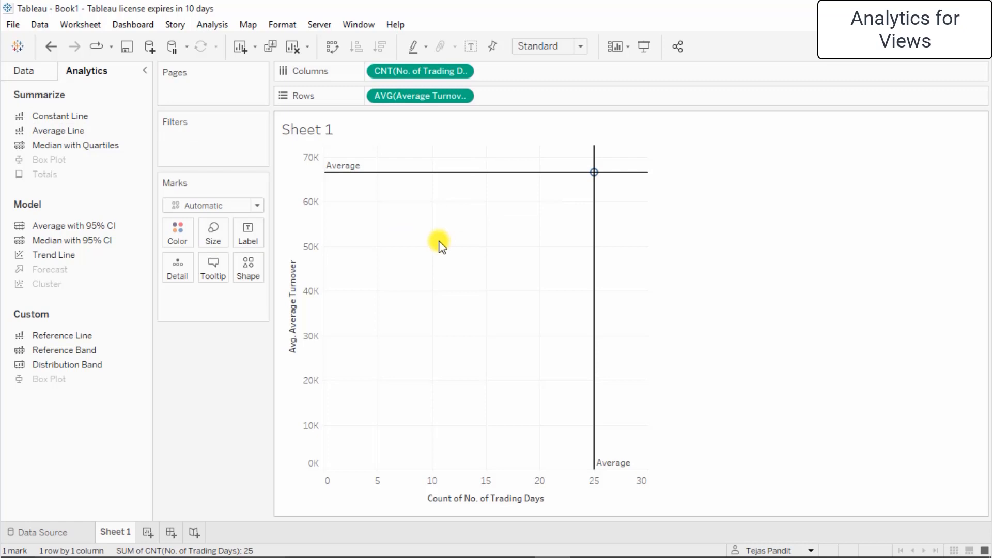
# Edit the horizontal average line so its scope is Entire Table, trying the Per Pane and Per Cell scopes first.
pyautogui.click(480, 172)
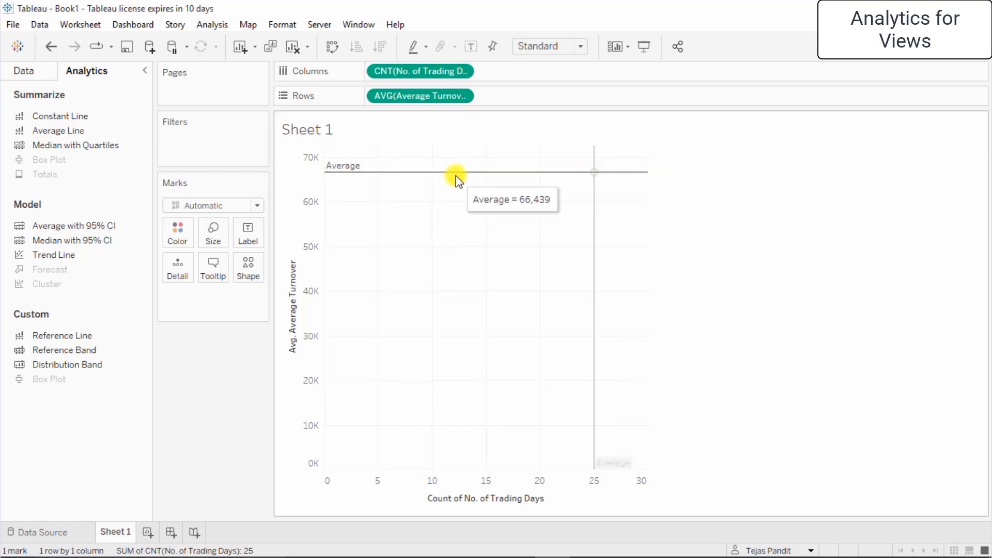
pyautogui.click(456, 172)
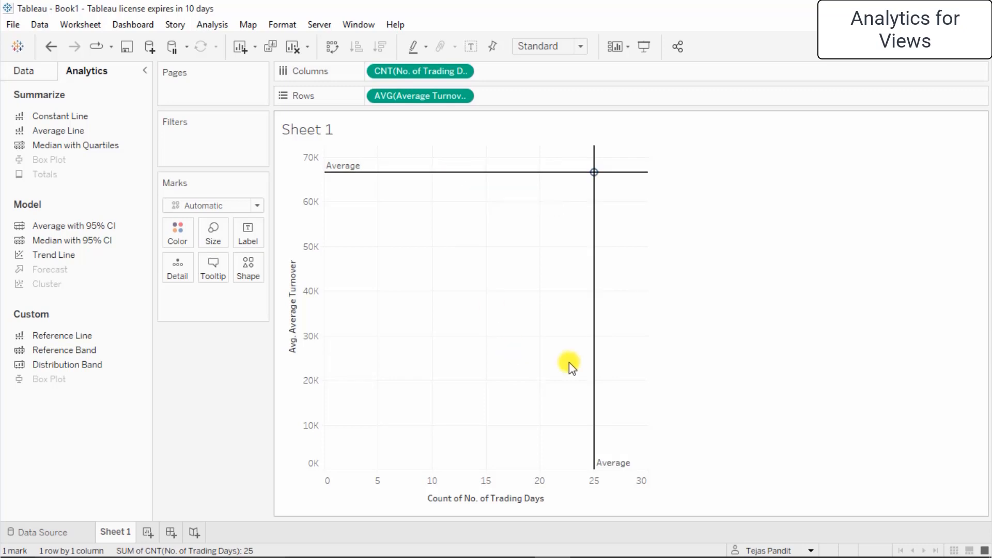
pyautogui.click(499, 172)
pyautogui.rightClick(500, 175)
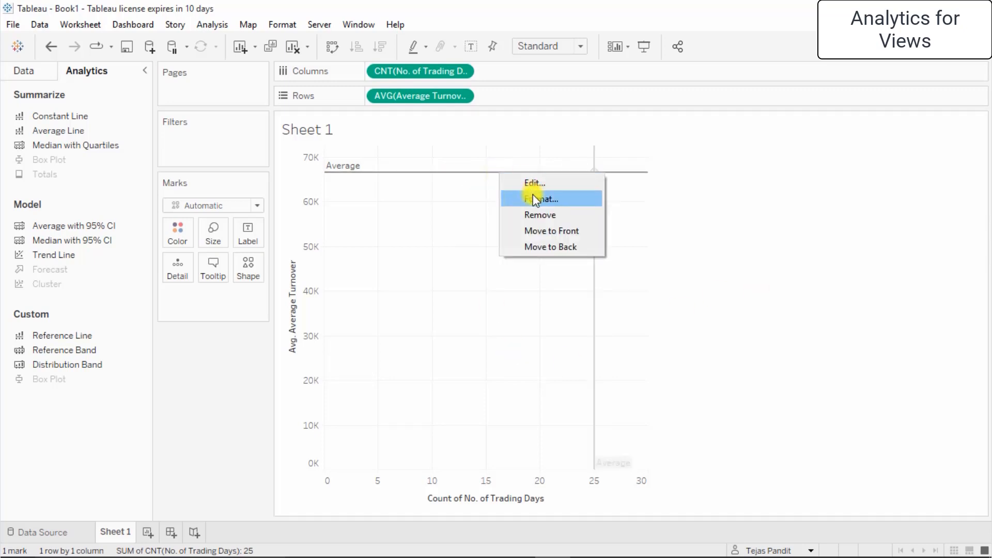
pyautogui.click(533, 184)
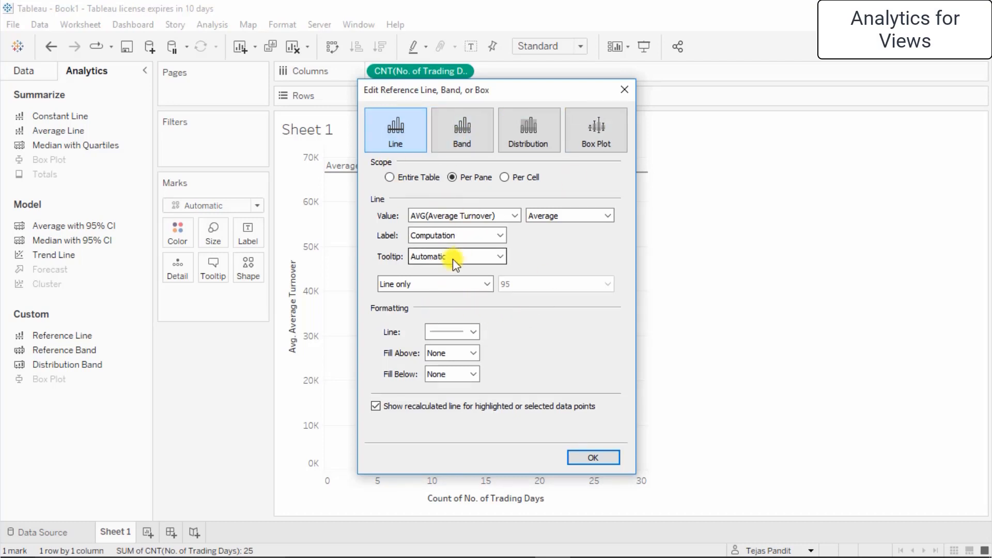
pyautogui.moveTo(475, 87); pyautogui.dragTo(782, 131)
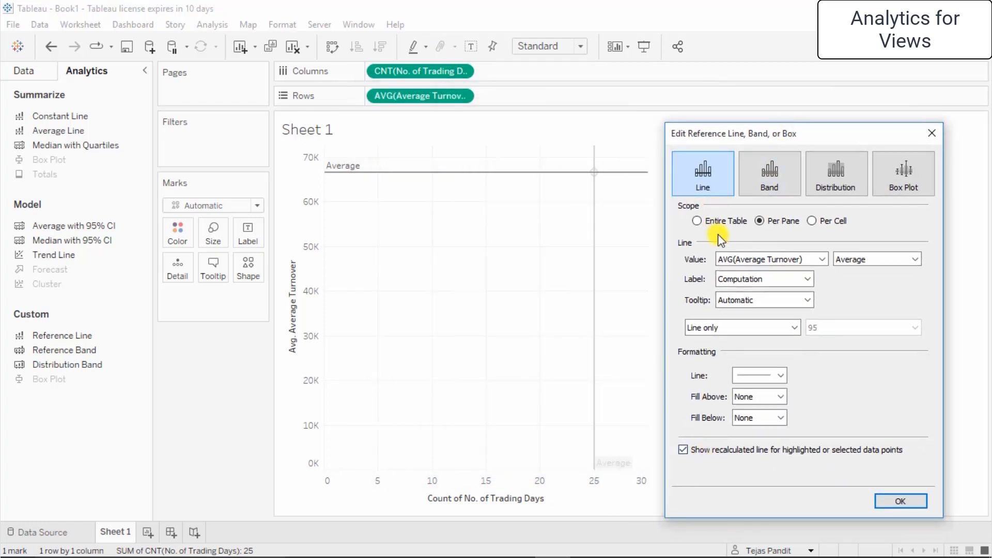
pyautogui.click(698, 221)
pyautogui.click(762, 221)
pyautogui.click(812, 221)
pyautogui.click(712, 221)
pyautogui.click(897, 501)
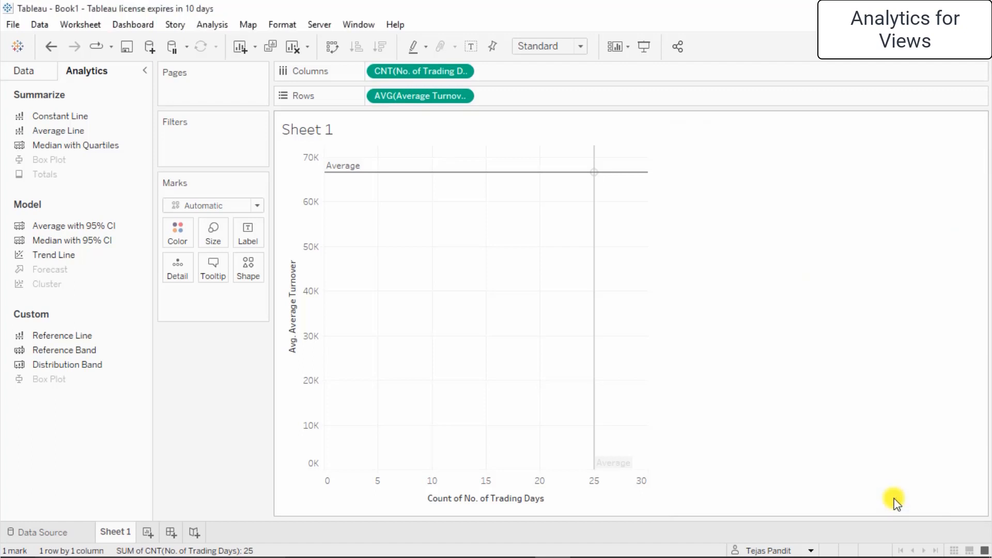
# Try a dotted pattern and other colours on the horizontal average line, and return it to a solid black line.
pyautogui.moveTo(414, 171)
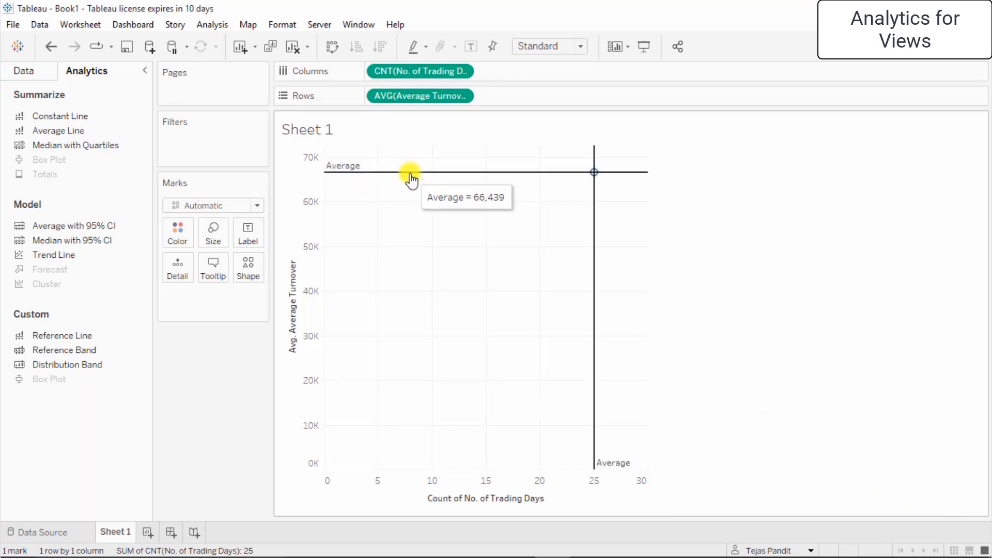
pyautogui.rightClick(411, 172)
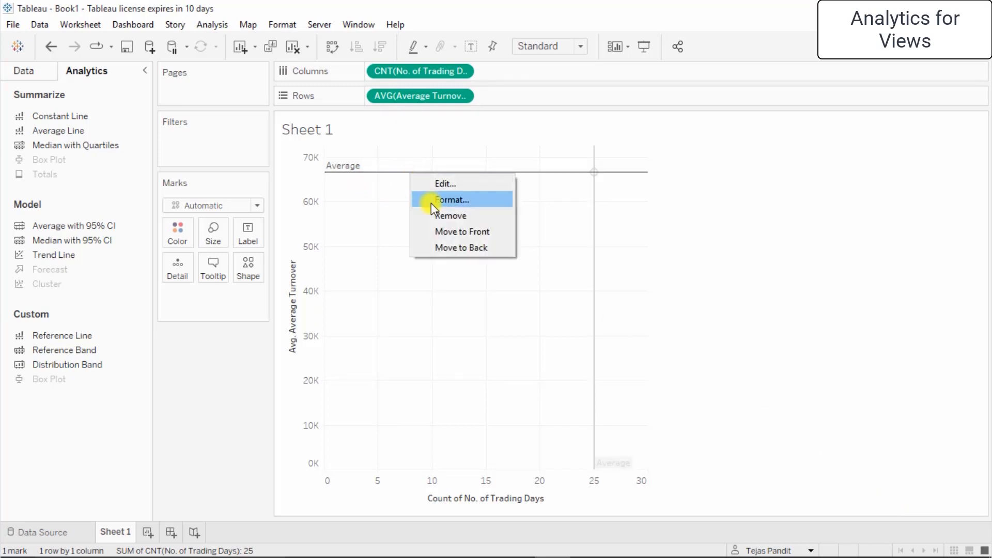
pyautogui.click(431, 201)
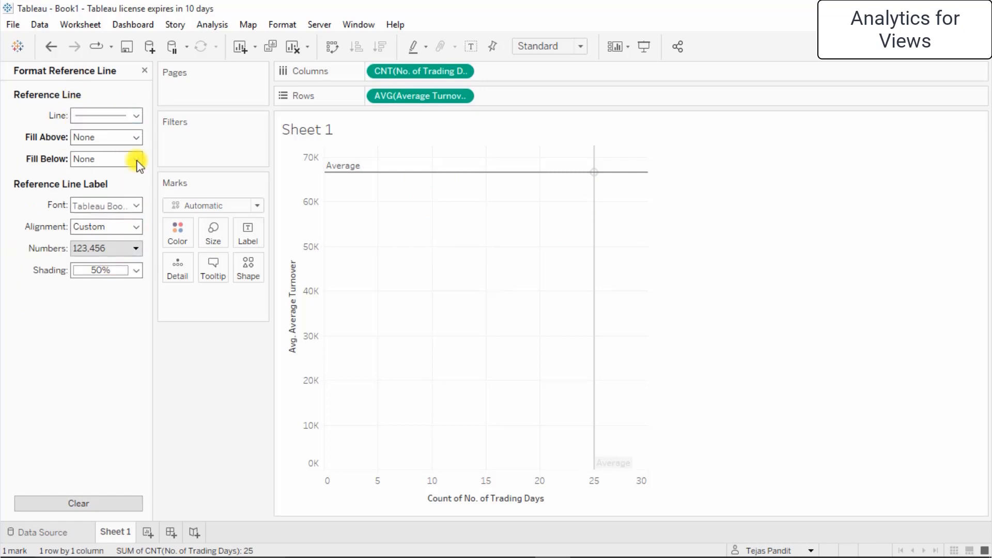
pyautogui.click(137, 117)
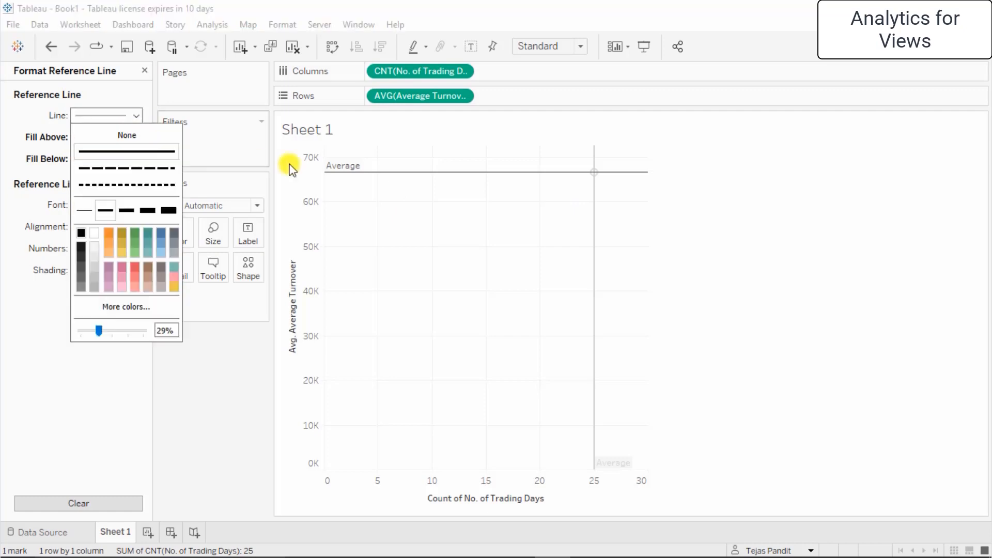
pyautogui.click(91, 186)
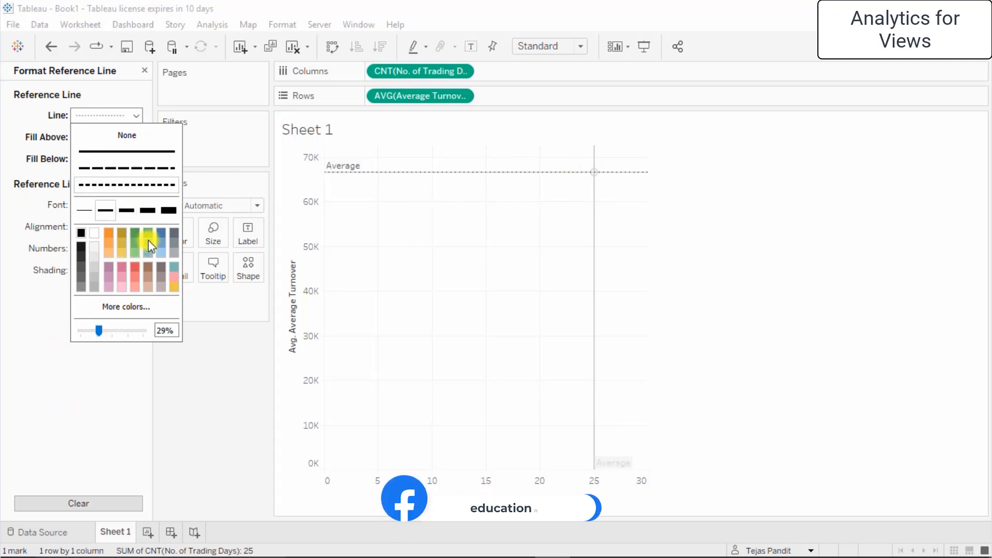
pyautogui.click(160, 234)
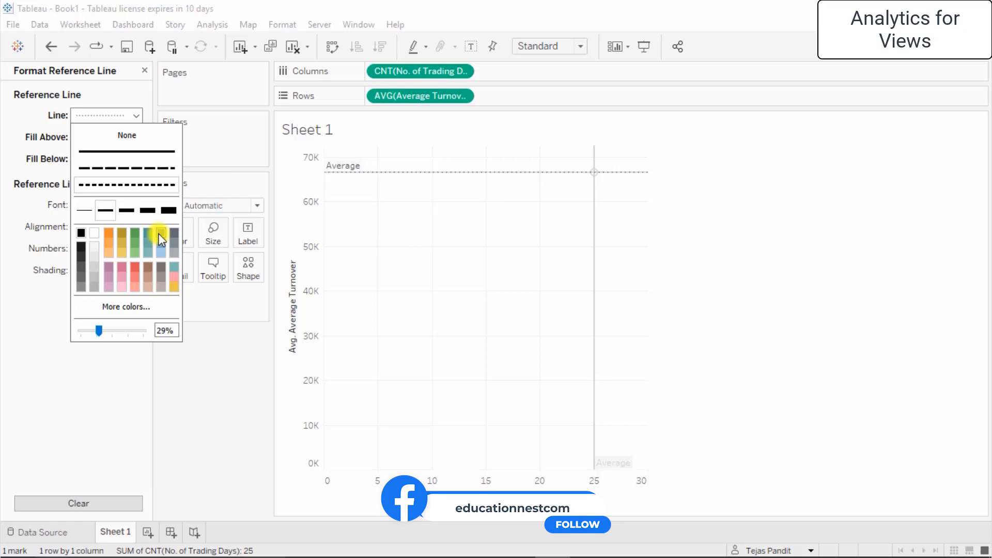
pyautogui.click(176, 268)
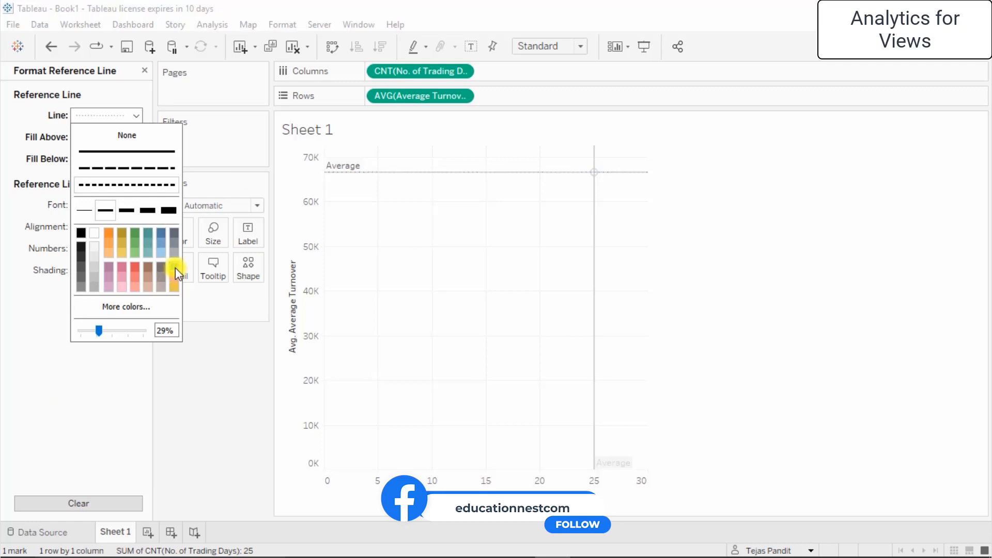
pyautogui.click(76, 234)
pyautogui.click(123, 152)
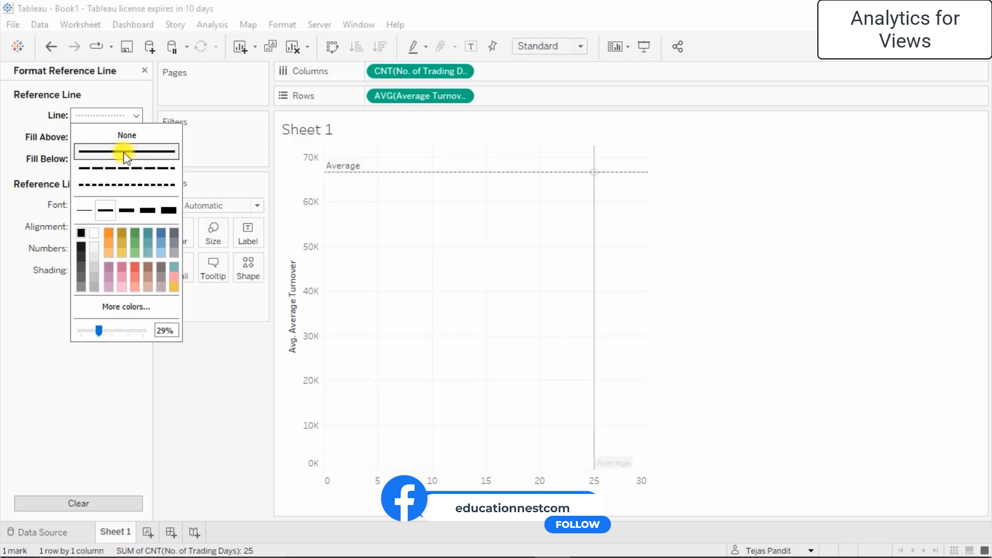
pyautogui.click(42, 412)
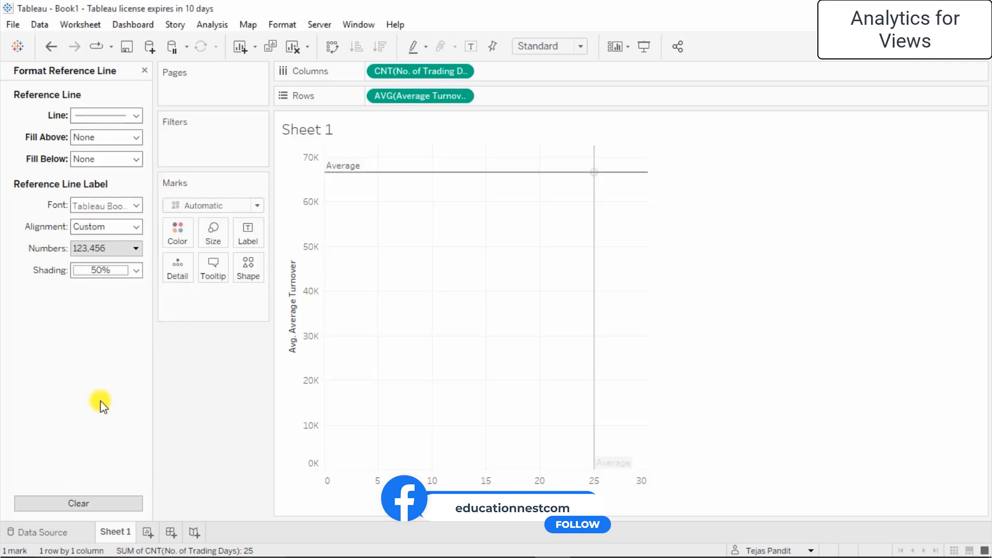
# Review the computation choices of the vertical average line and keep Average.
pyautogui.click(596, 274)
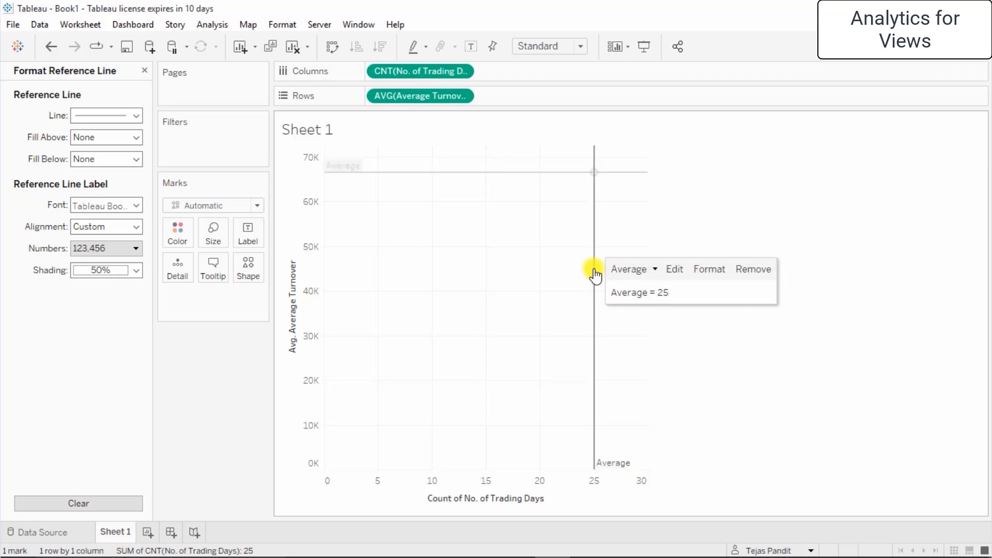
pyautogui.click(654, 269)
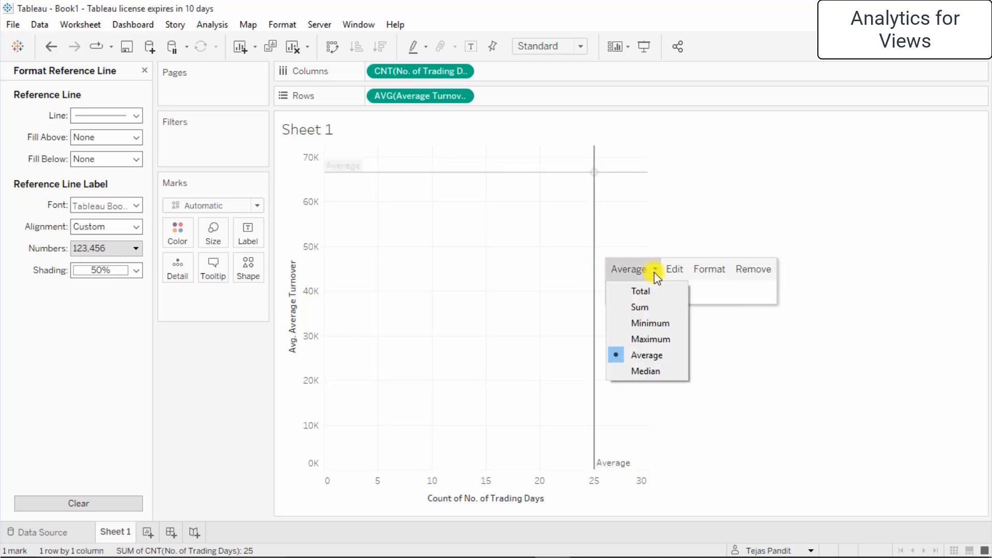
pyautogui.click(57, 365)
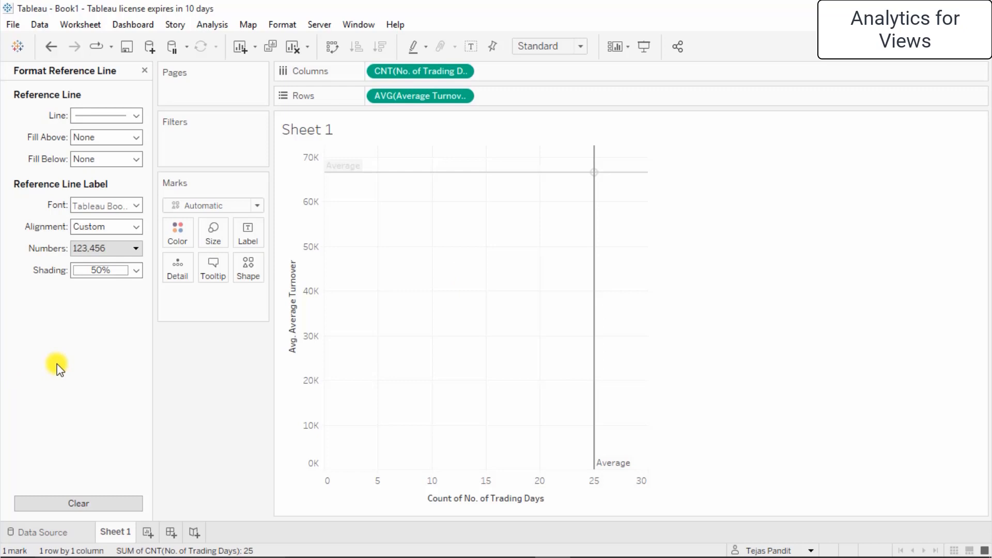
pyautogui.click(367, 174)
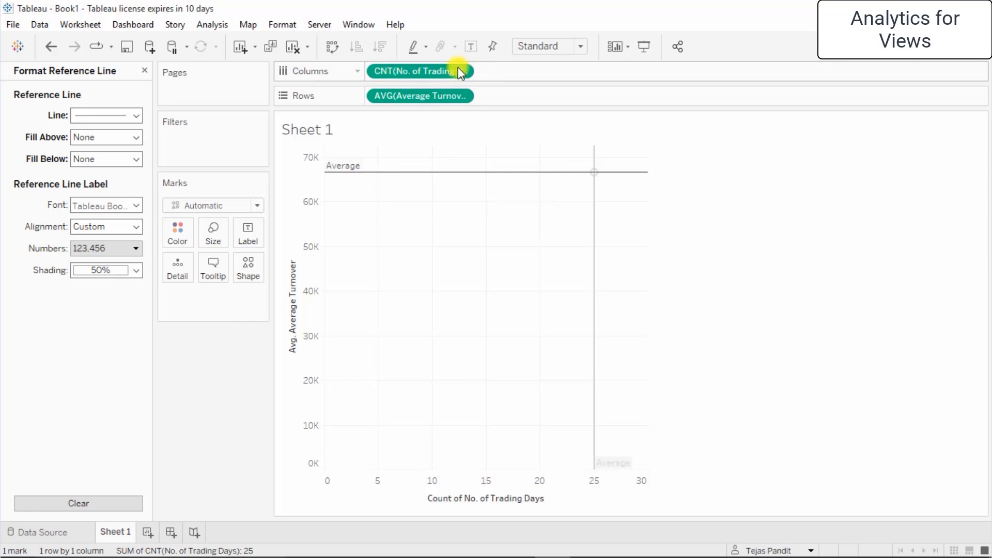
pyautogui.click(593, 453)
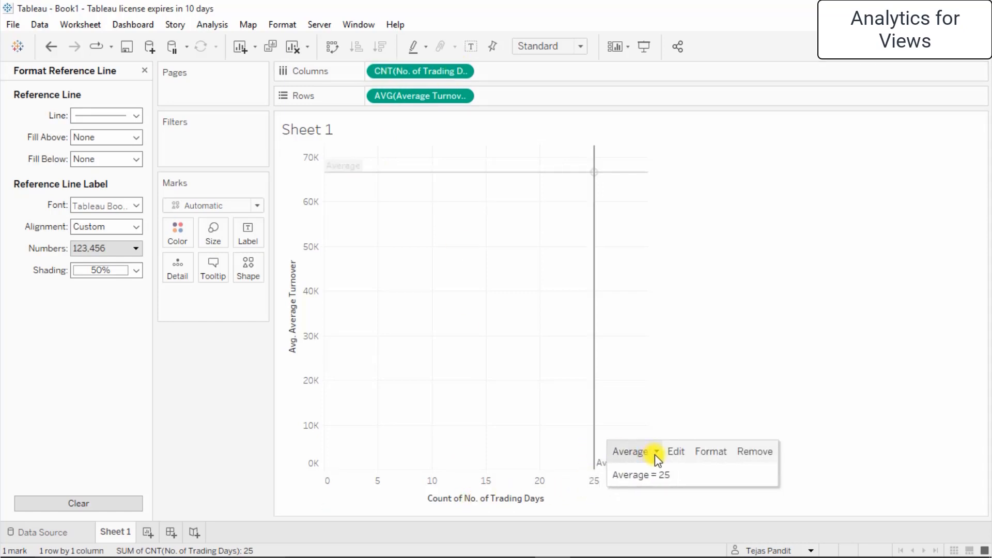
pyautogui.click(656, 454)
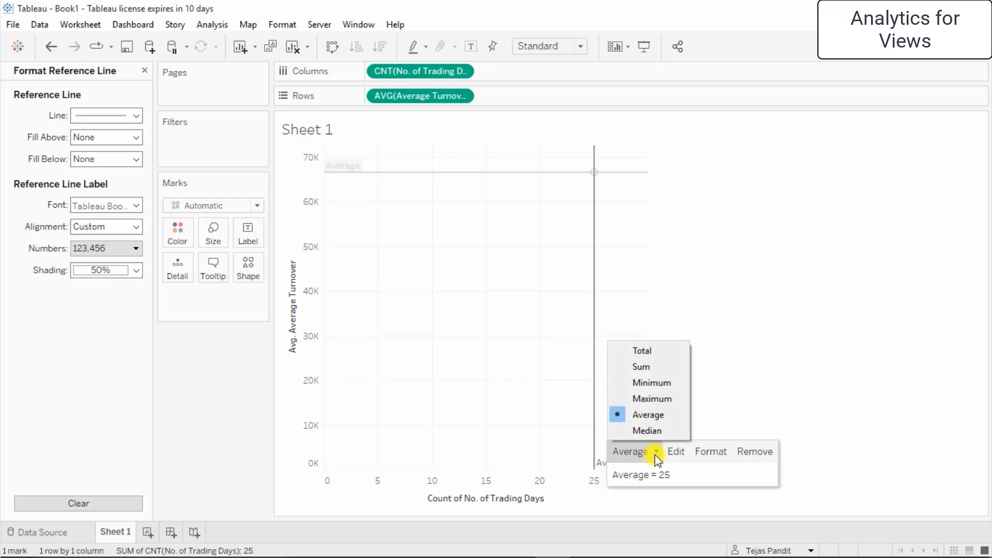
pyautogui.click(644, 417)
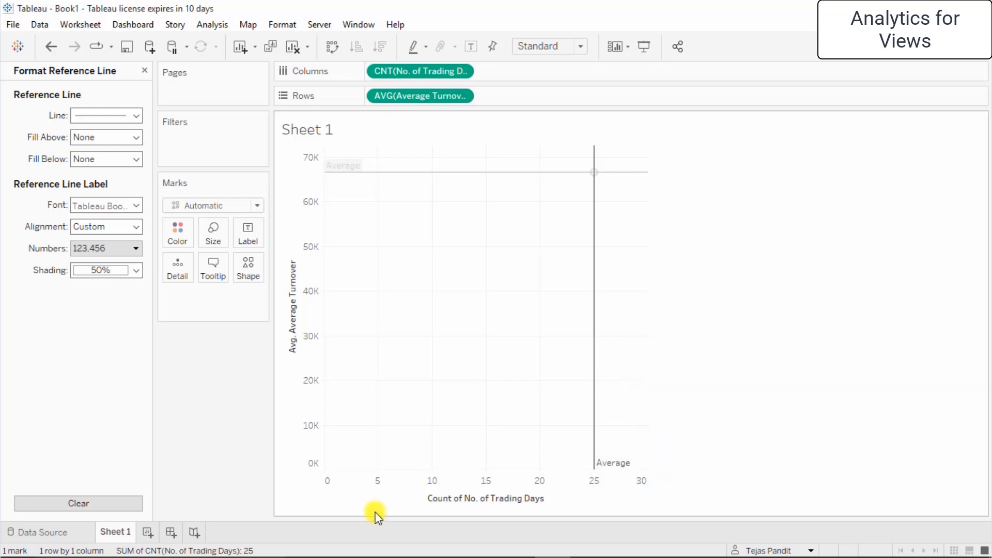
# Change the aggregation of Average Turnover on Rows to Minimum and inspect the value of its average line.
pyautogui.click(463, 96)
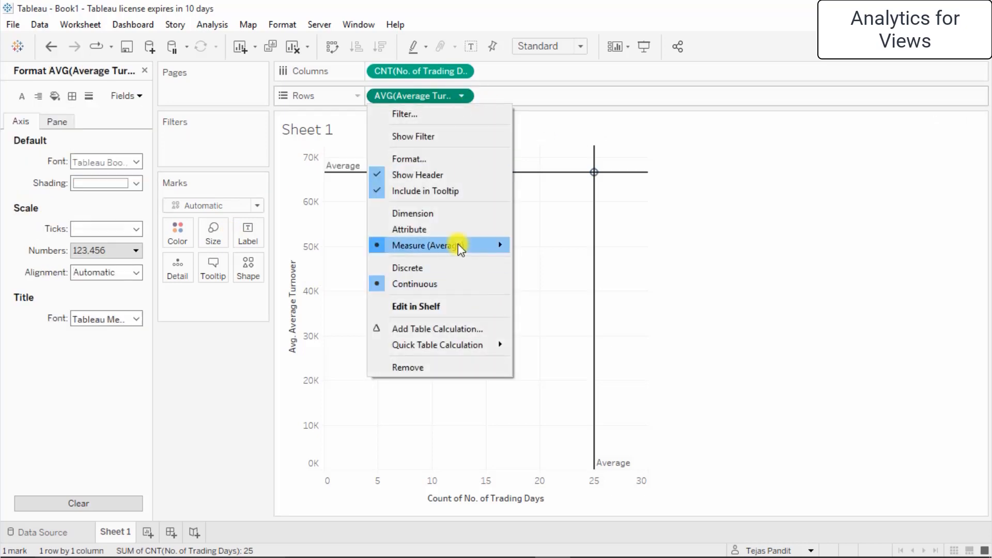
pyautogui.moveTo(458, 243)
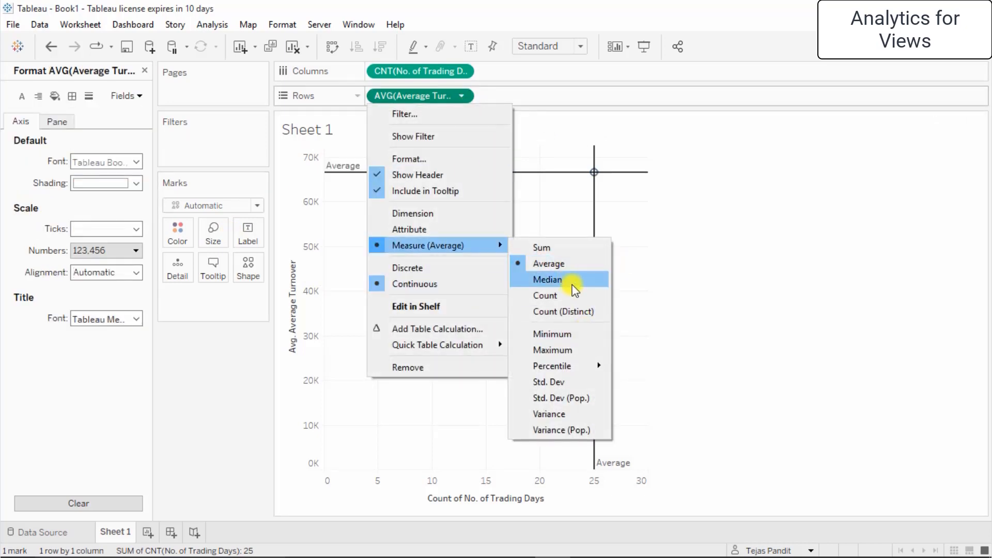
pyautogui.click(567, 336)
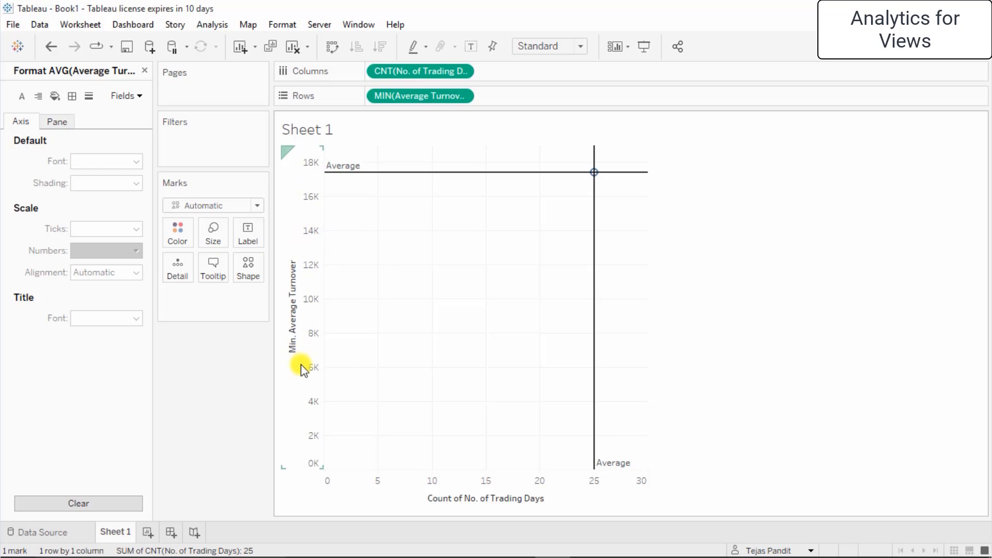
pyautogui.moveTo(445, 172)
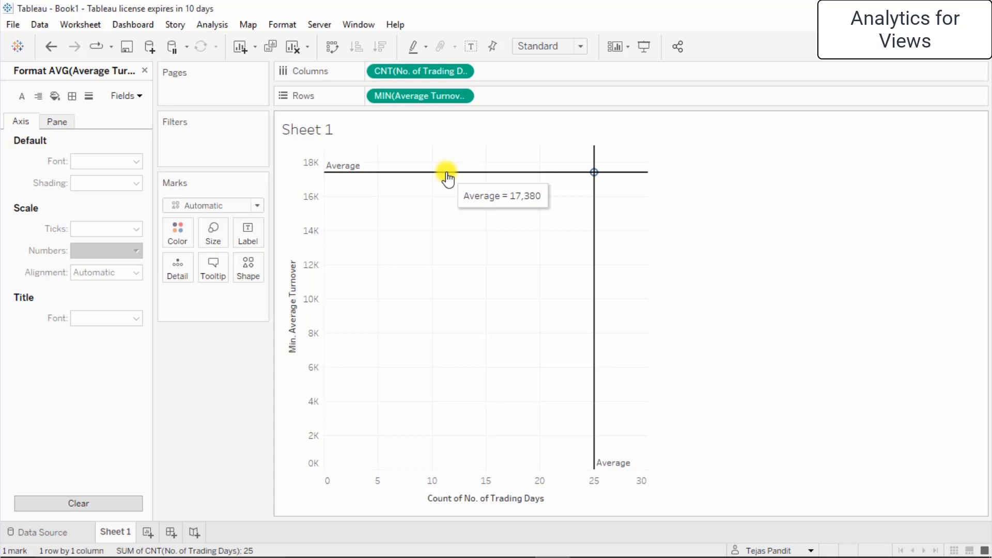
# Change the aggregation of No. of Trading Days on Columns to Average and show the pane formatting options.
pyautogui.click(465, 69)
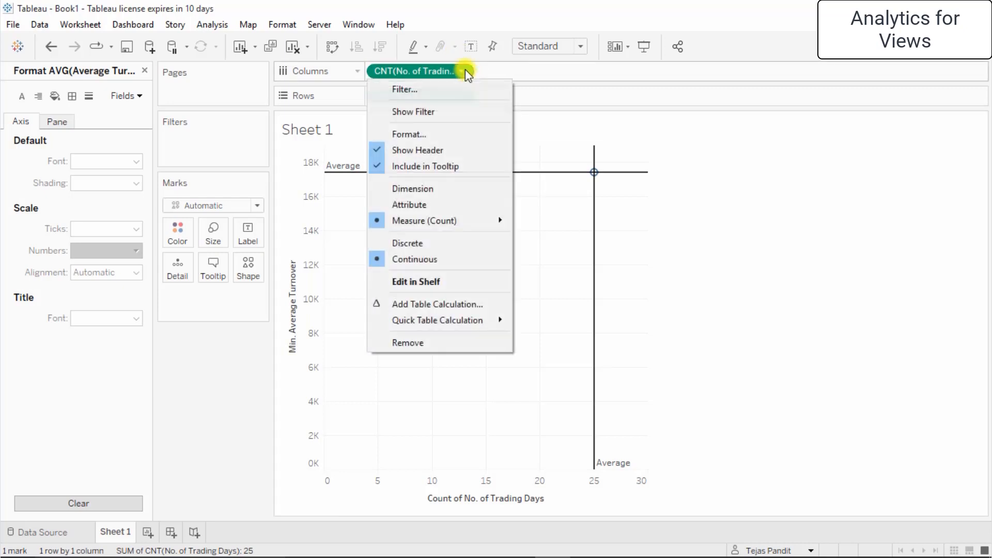
pyautogui.moveTo(501, 222)
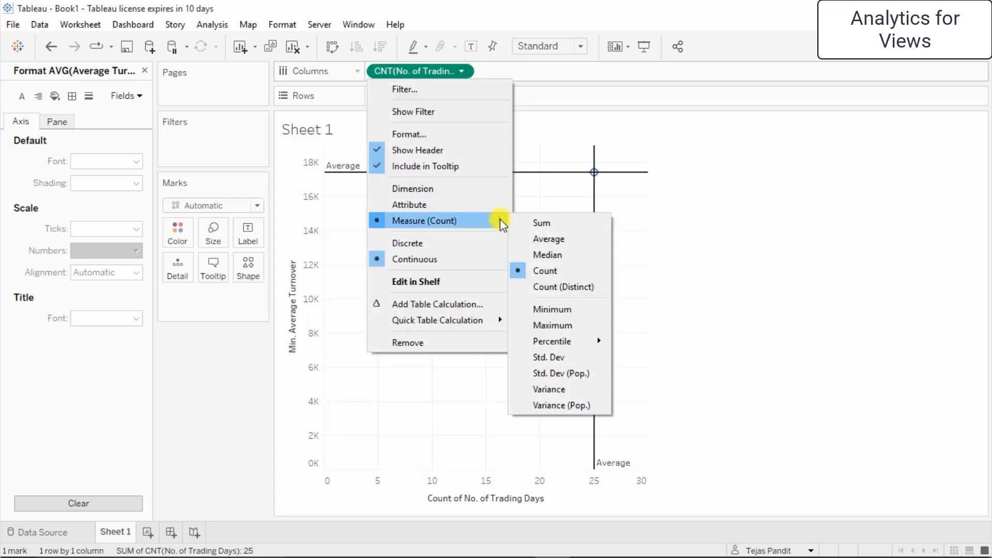
pyautogui.click(546, 239)
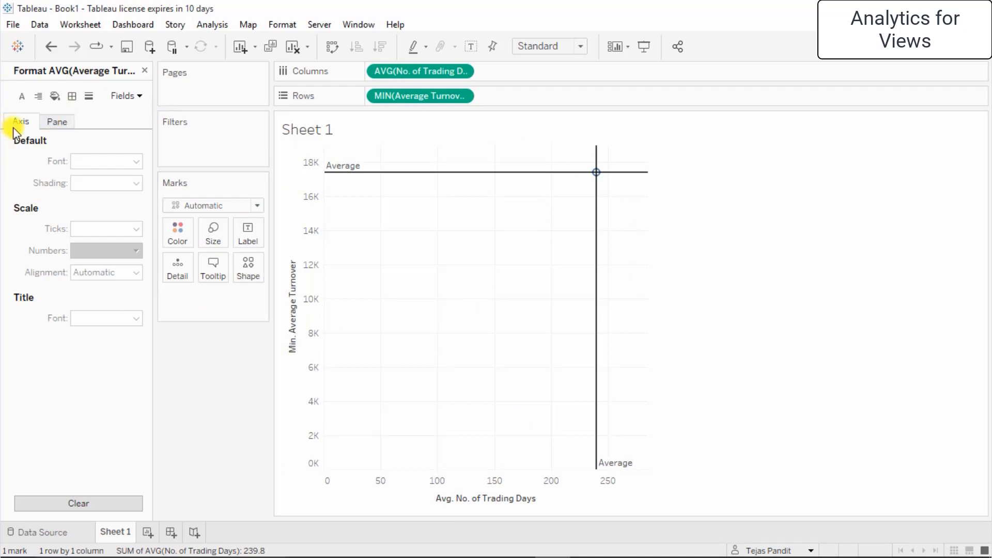
pyautogui.click(51, 122)
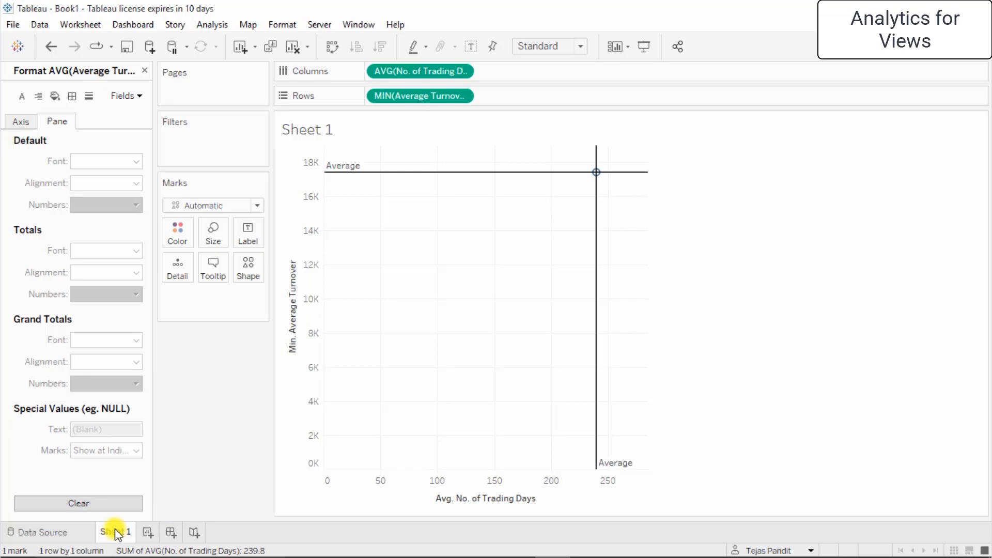
# Review the Equity Segment - Market Summary data source, then return to Sheet 1 and close its formatting options.
pyautogui.click(46, 532)
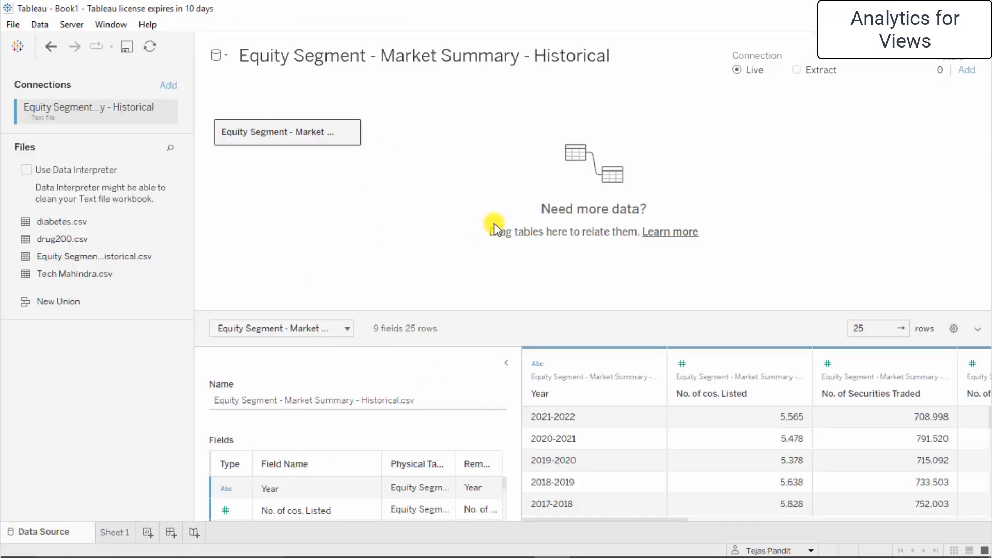
pyautogui.click(114, 532)
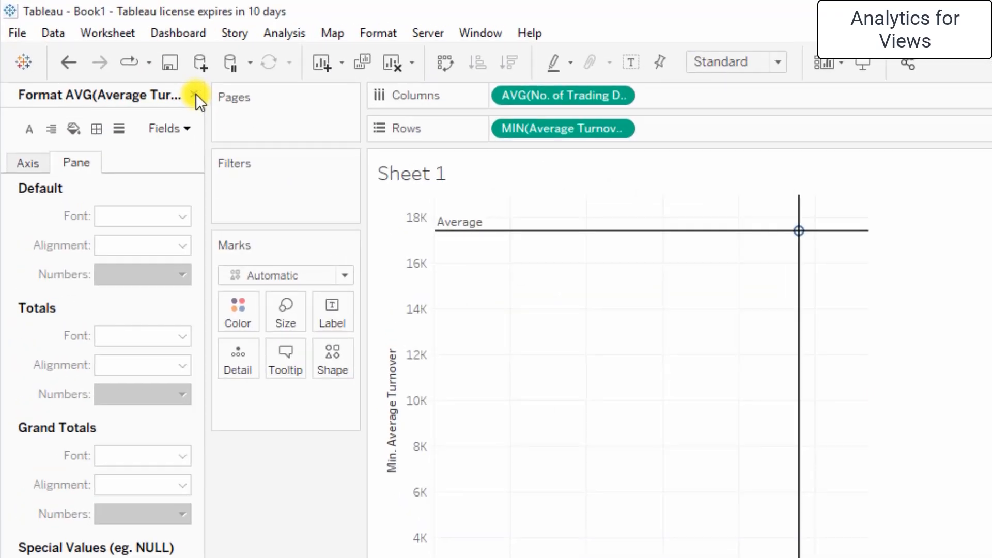
pyautogui.click(197, 94)
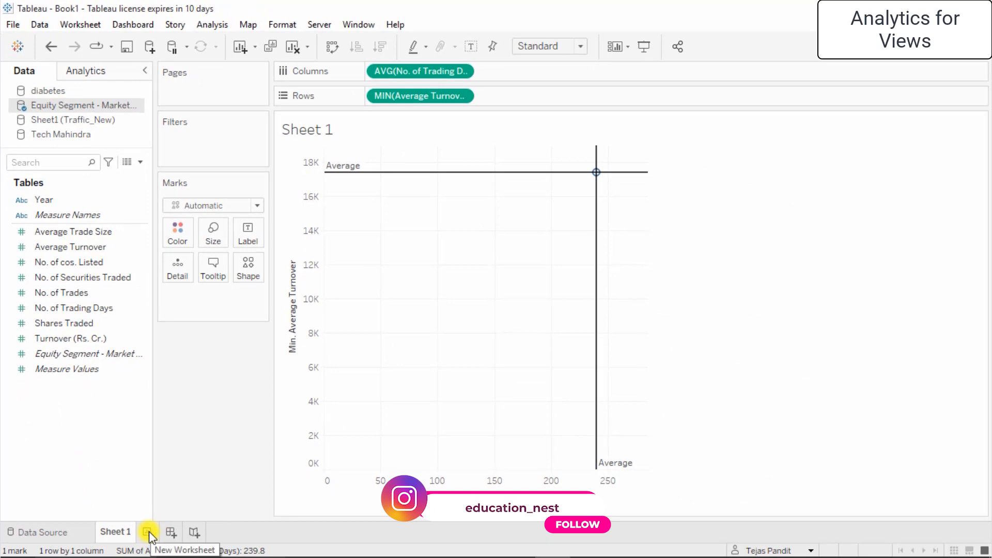
# Create a new worksheet from the Tech Mahindra data with Spread High-Low on Columns and Total Turnover (Rs.) on Rows.
pyautogui.click(148, 532)
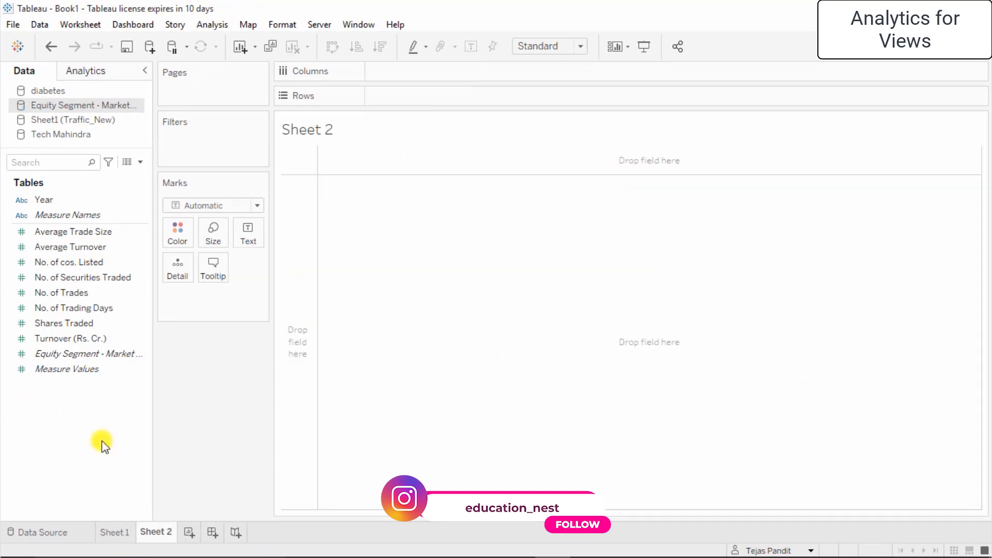
pyautogui.click(65, 135)
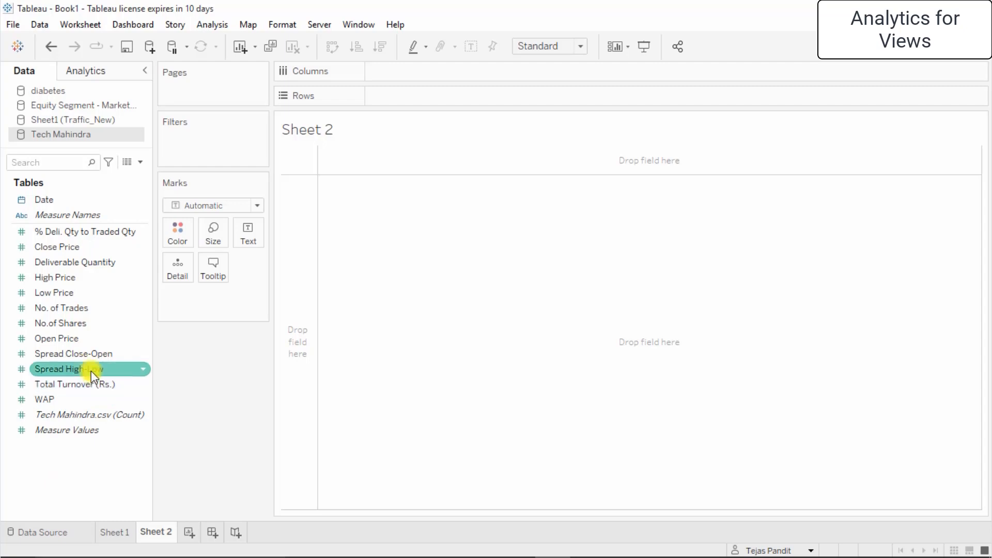
pyautogui.moveTo(91, 371)
pyautogui.mouseDown()
pyautogui.moveTo(376, 79)
pyautogui.moveTo(430, 76)
pyautogui.mouseUp()
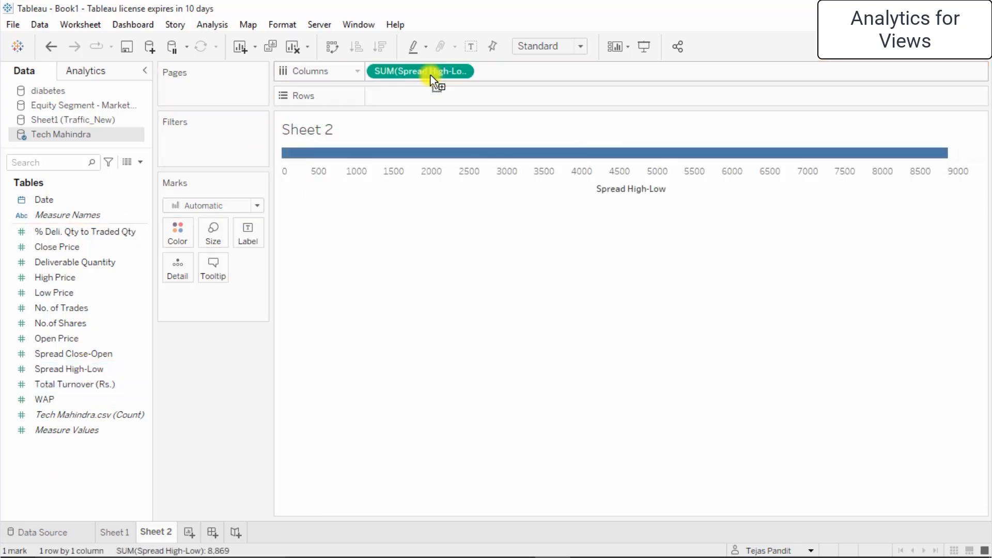
pyautogui.moveTo(54, 382); pyautogui.dragTo(429, 95)
pyautogui.moveTo(628, 166)
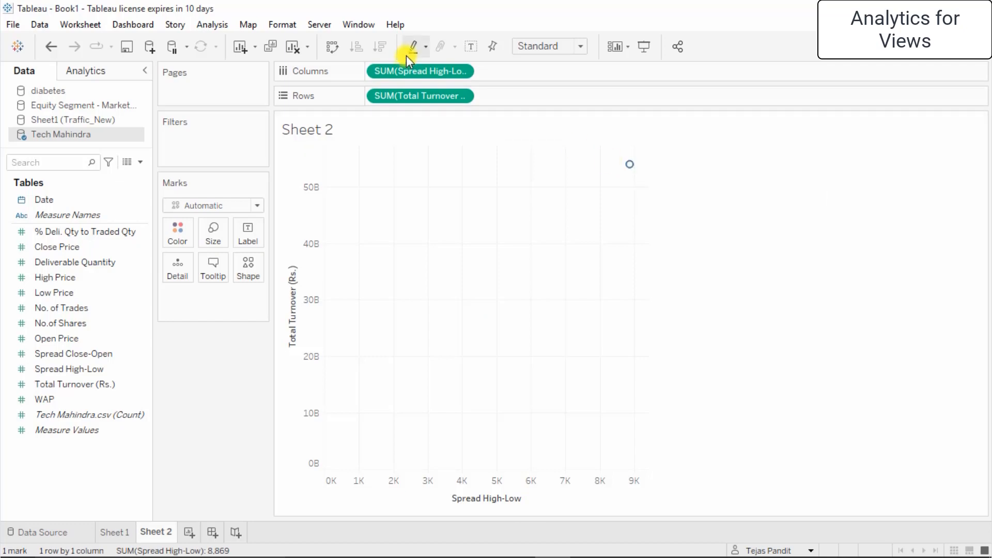
# Change the aggregation of Spread High-Low on Columns and Total Turnover (Rs.) on Rows to Std. Dev.
pyautogui.click(461, 72)
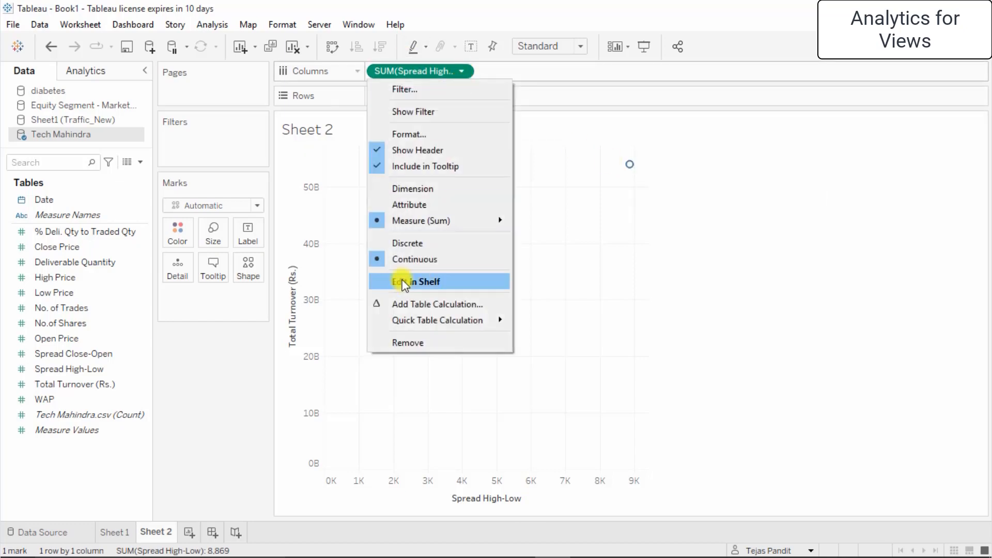
pyautogui.moveTo(506, 220)
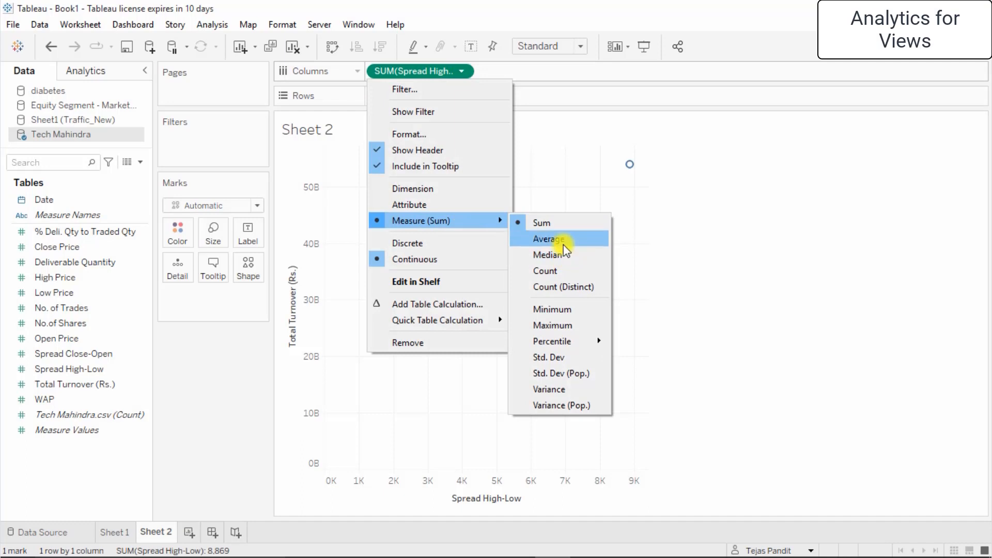
pyautogui.moveTo(600, 341)
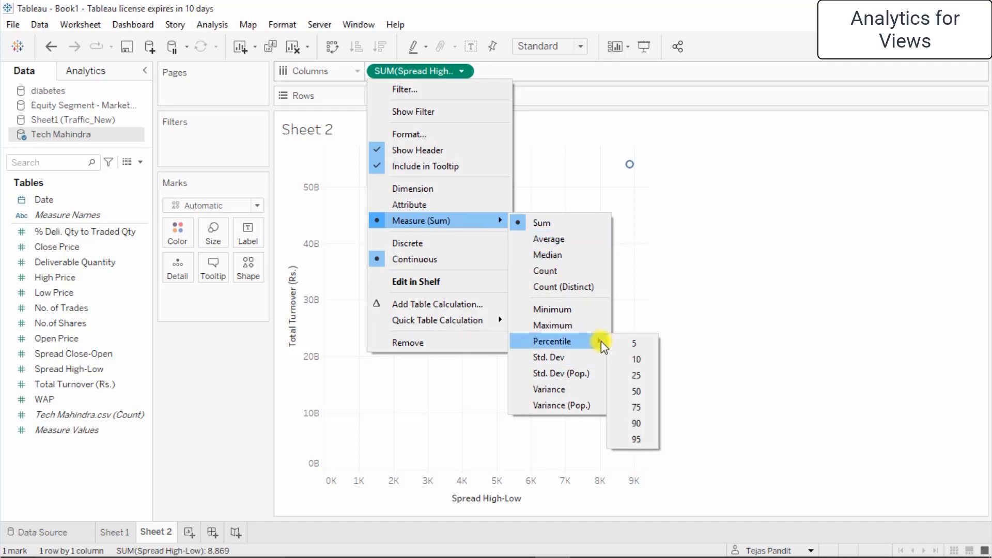
pyautogui.click(554, 358)
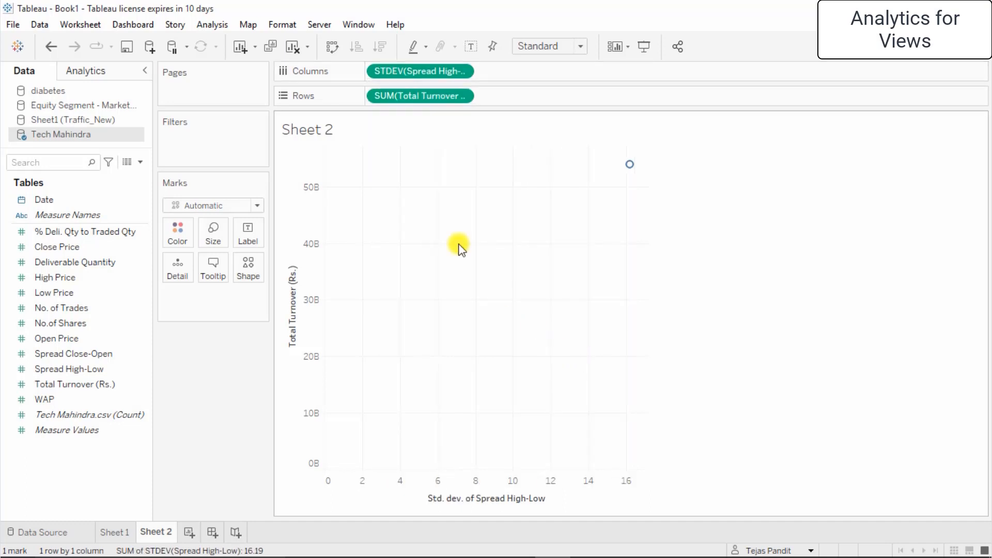
pyautogui.click(466, 97)
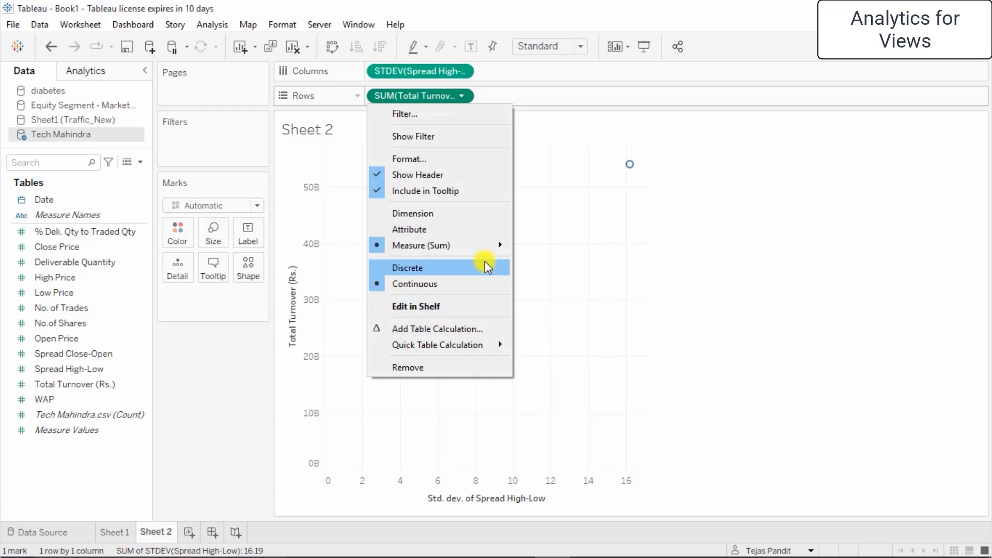
pyautogui.moveTo(497, 250)
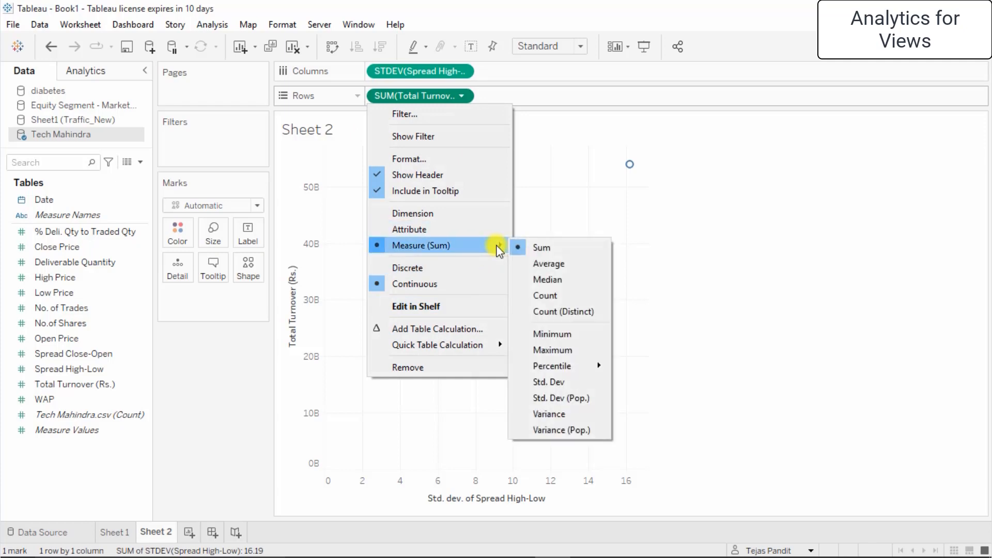
pyautogui.click(538, 384)
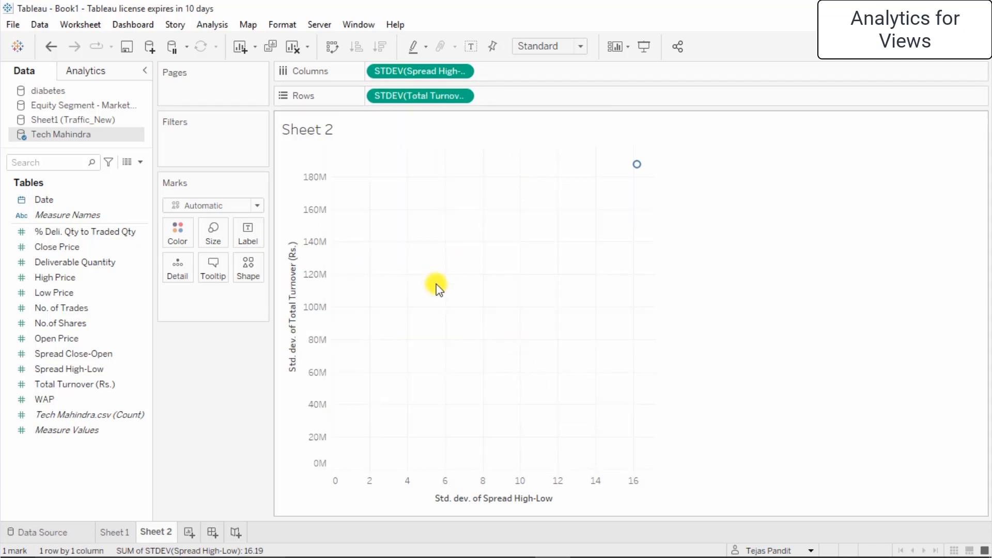
# Change the aggregation of both Spread High-Low and Total Turnover (Rs.) to Average.
pyautogui.click(465, 71)
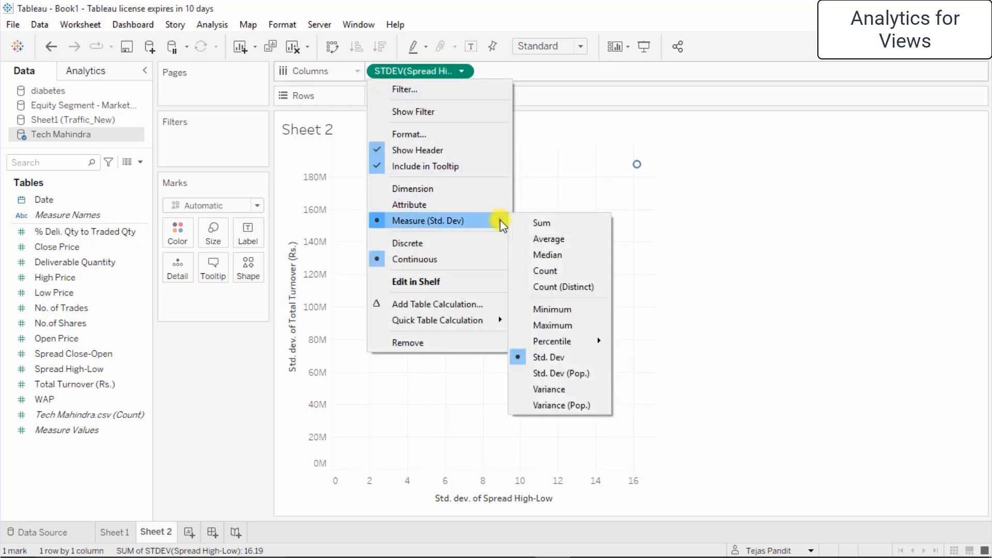
pyautogui.click(541, 238)
pyautogui.click(463, 96)
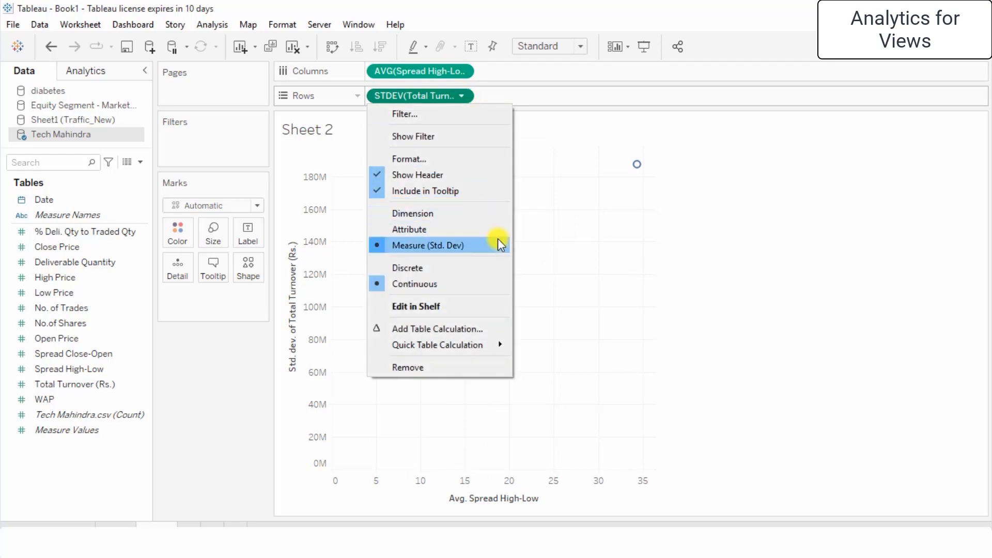
pyautogui.moveTo(499, 244)
pyautogui.click(548, 265)
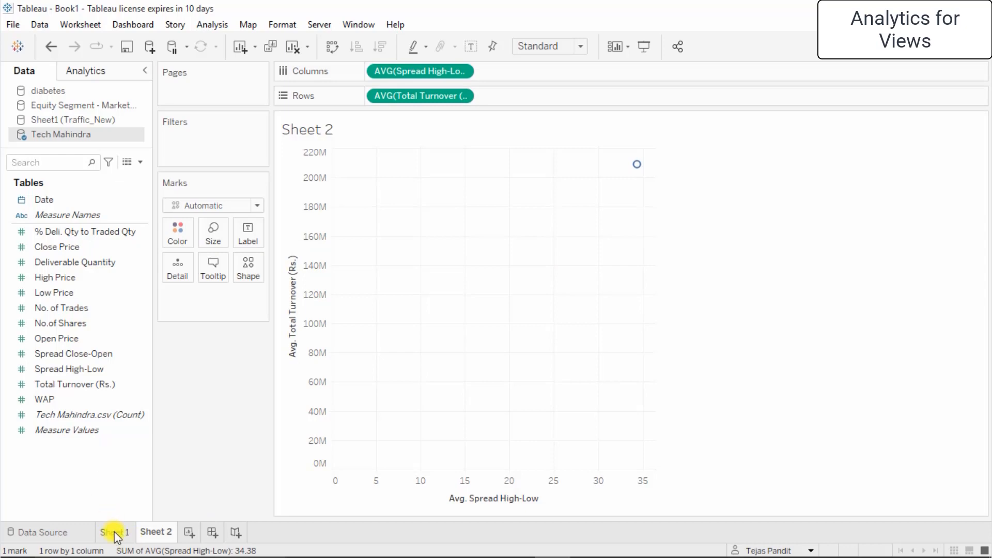
# Compare the view with Sheet 1, and add a trend line to the Sheet 2 view.
pyautogui.click(115, 532)
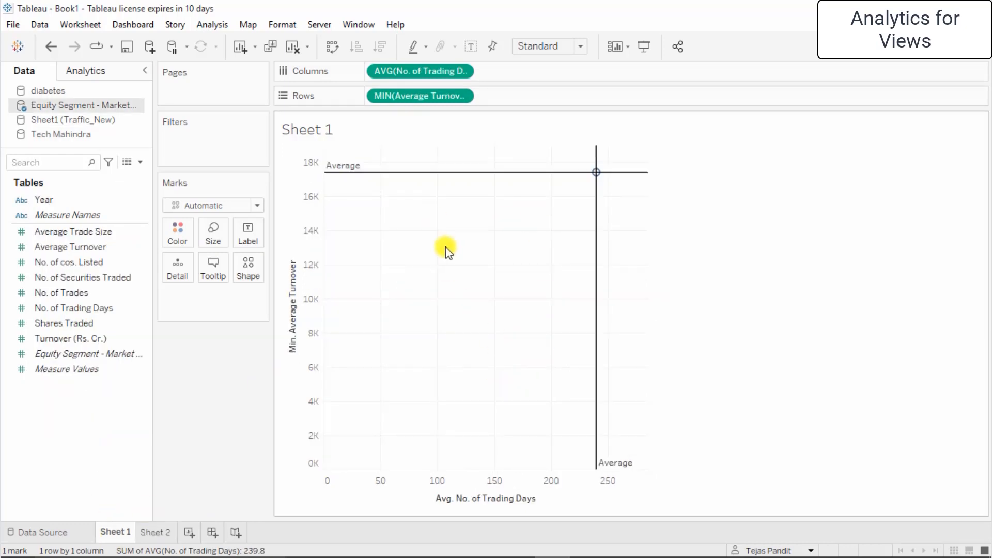
pyautogui.click(164, 531)
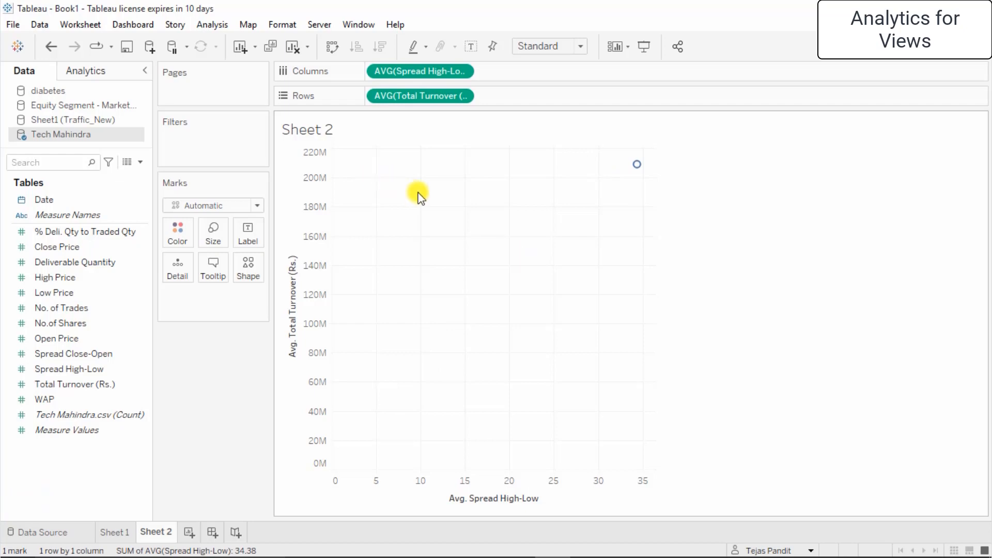
pyautogui.click(95, 66)
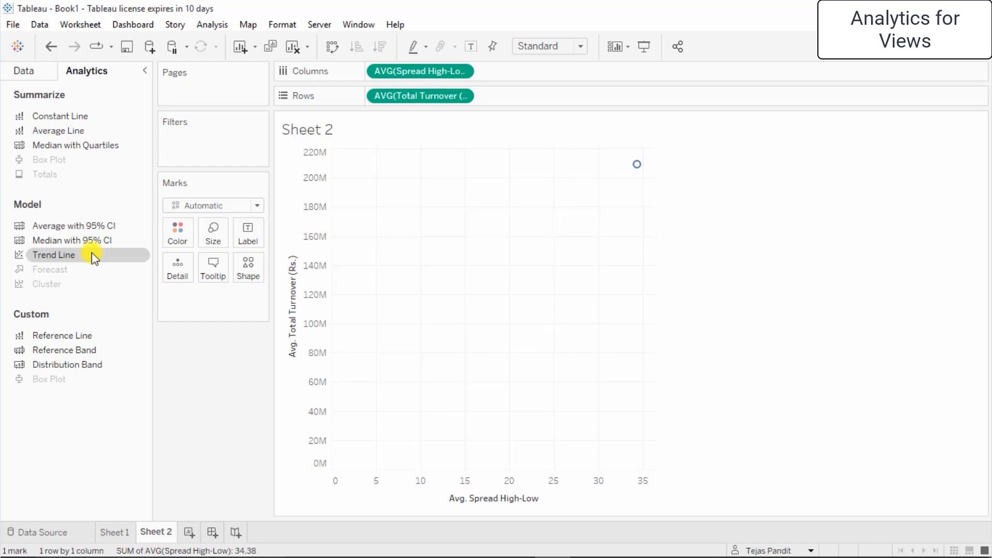
pyautogui.moveTo(69, 253); pyautogui.dragTo(416, 181)
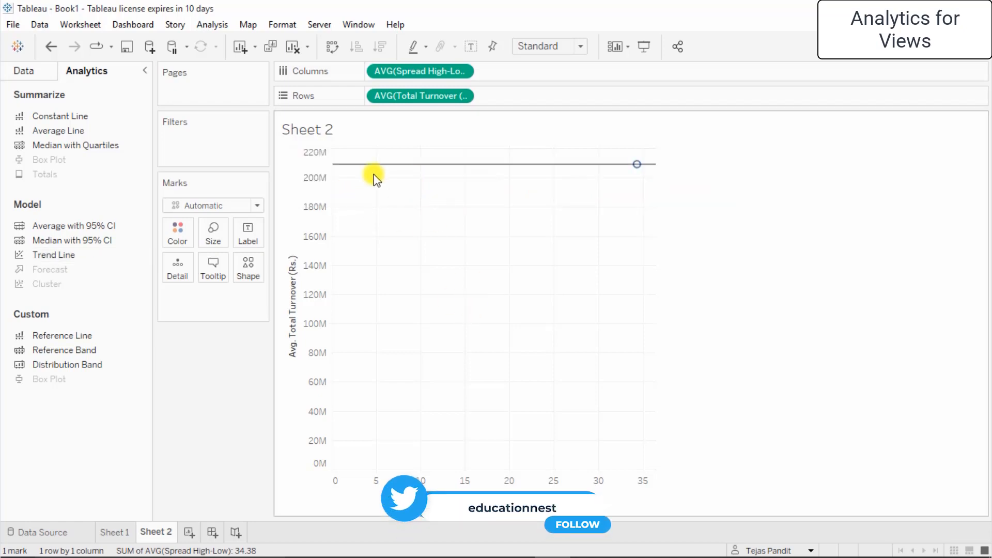
pyautogui.moveTo(640, 166)
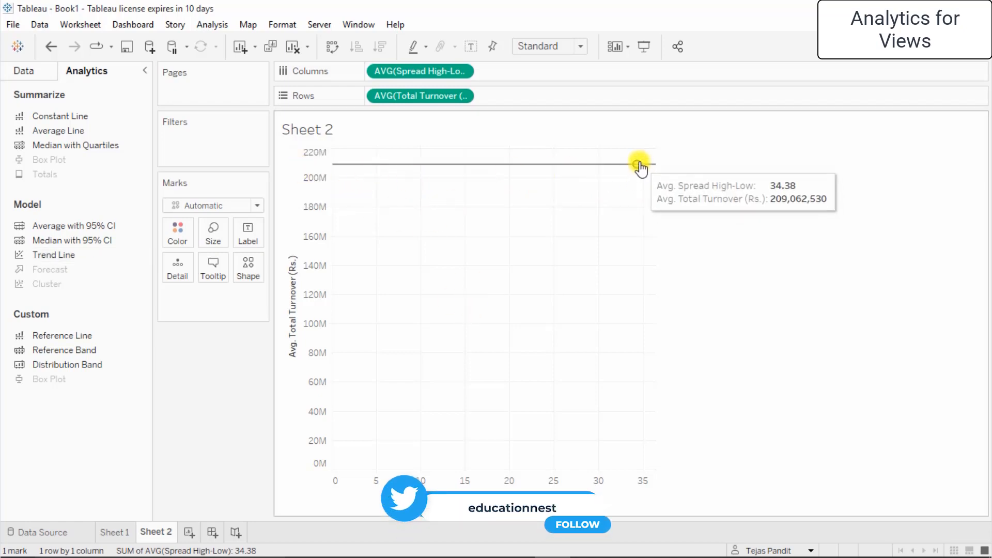
# Change the aggregation of Spread High-Low and Total Turnover (Rs.) to Minimum and inspect the mark on the trend line.
pyautogui.click(461, 68)
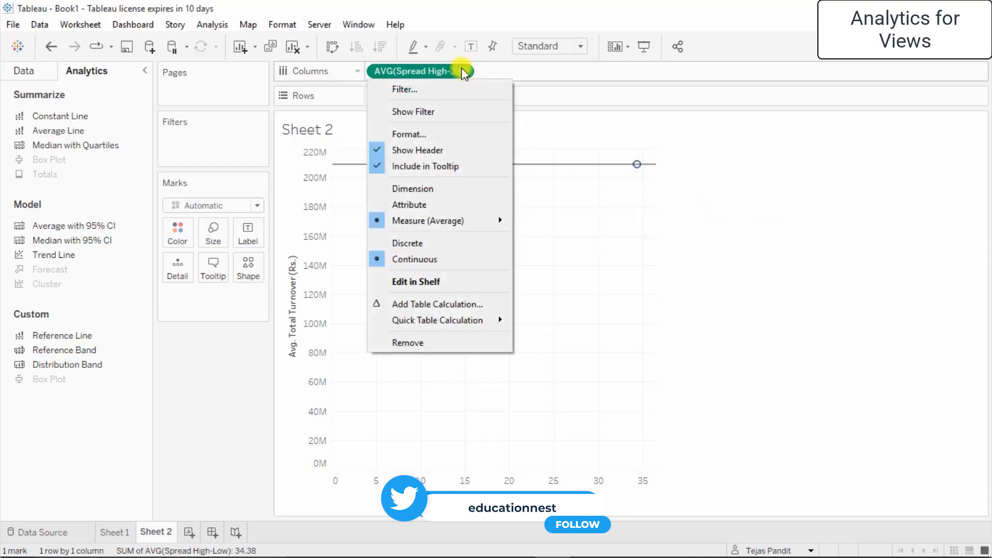
pyautogui.moveTo(500, 220)
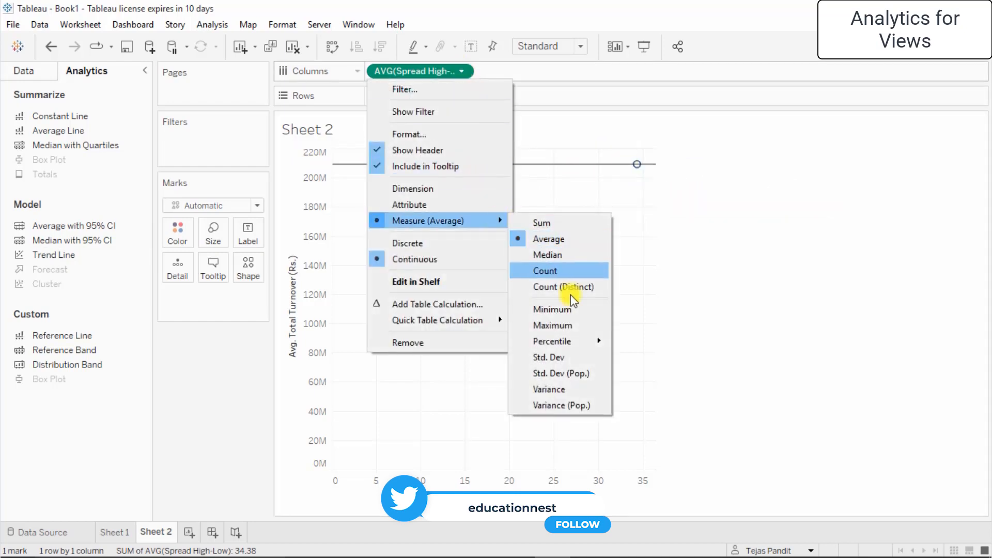
pyautogui.click(566, 310)
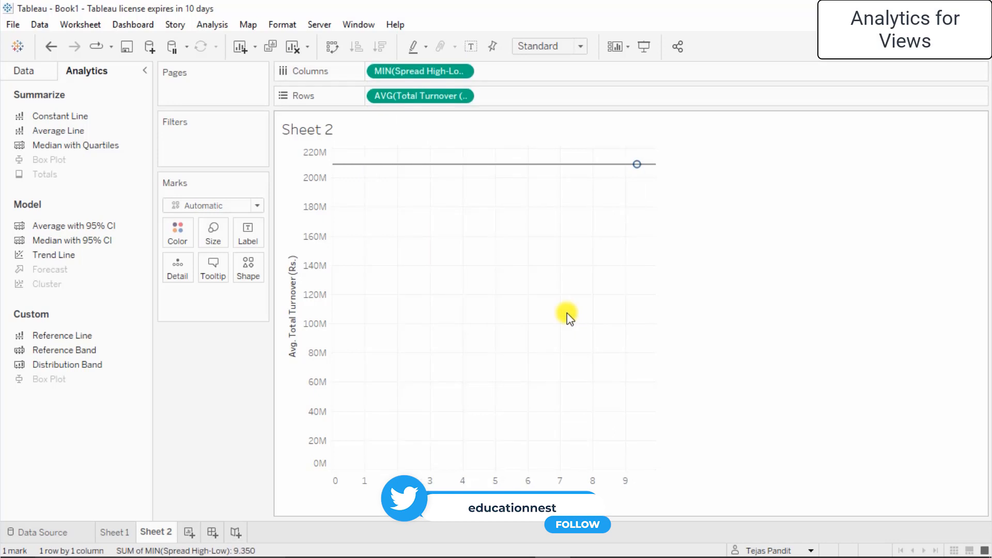
pyautogui.click(465, 98)
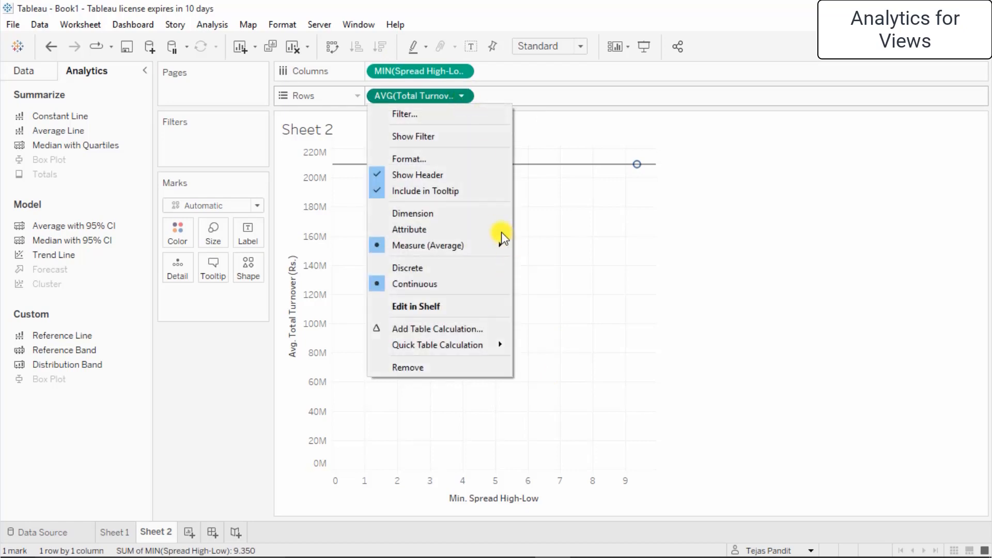
pyautogui.moveTo(503, 250)
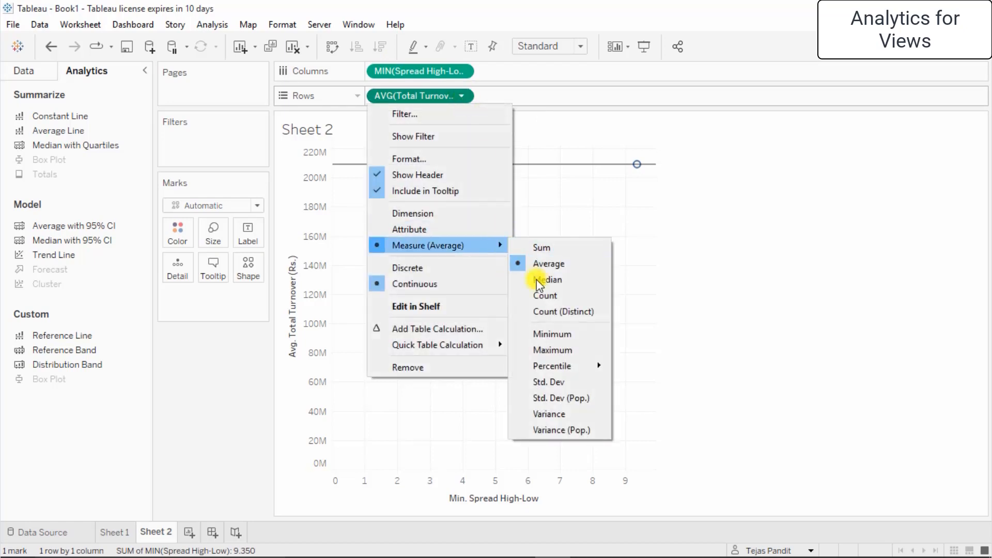
pyautogui.click(546, 335)
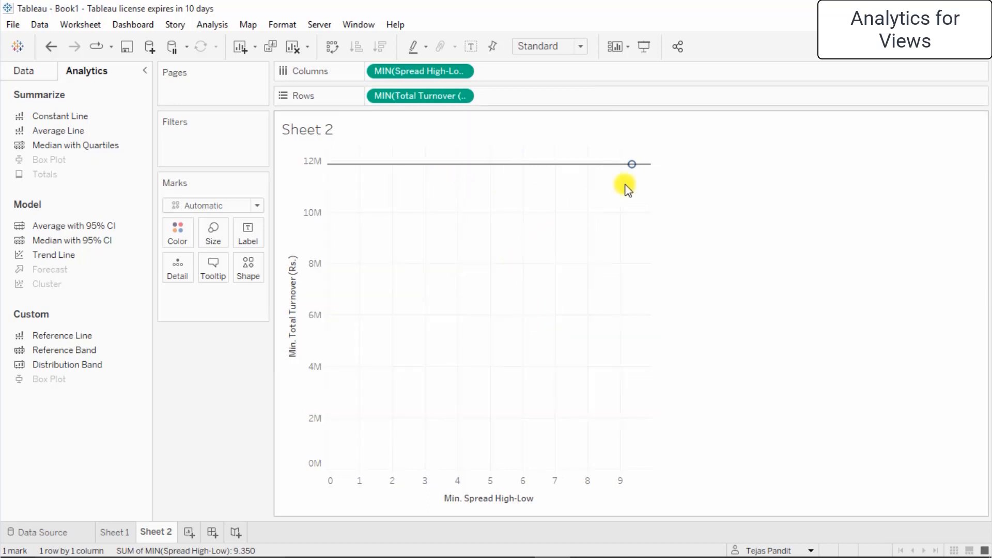
pyautogui.moveTo(632, 165)
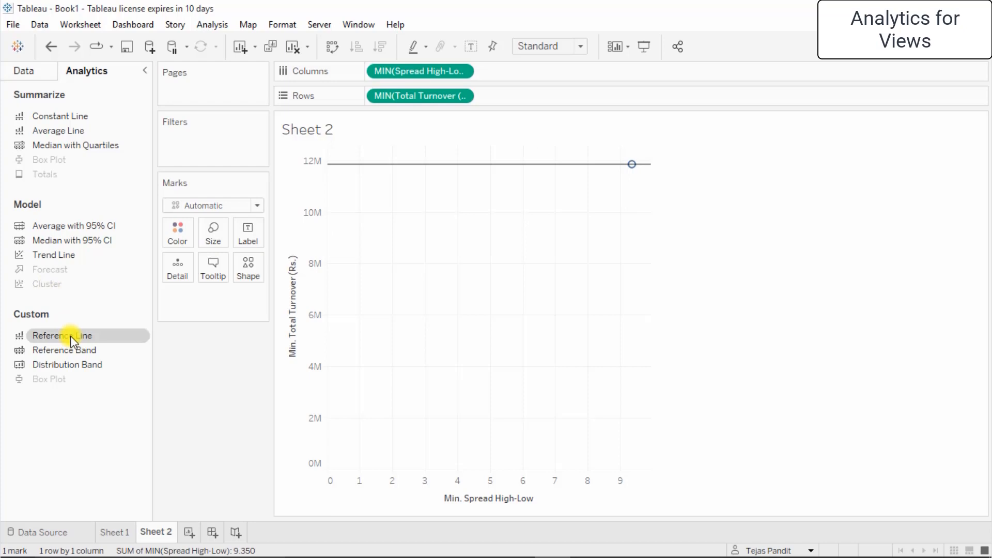
# Add a reference line for MIN(Total Turnover (Rs.)) across the entire table, keeping its edit dialog clear of the chart.
pyautogui.moveTo(85, 331); pyautogui.dragTo(401, 216)
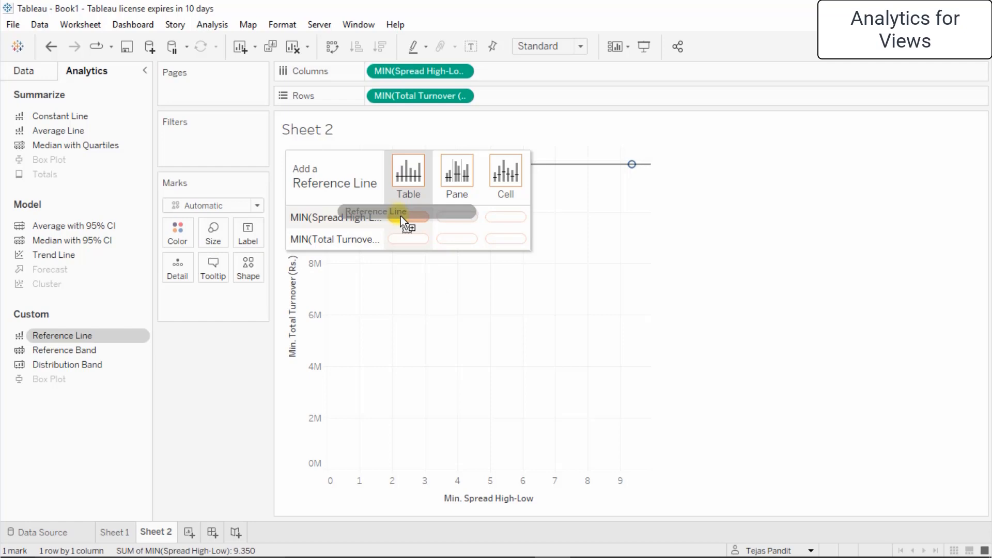
pyautogui.moveTo(401, 215); pyautogui.dragTo(404, 234)
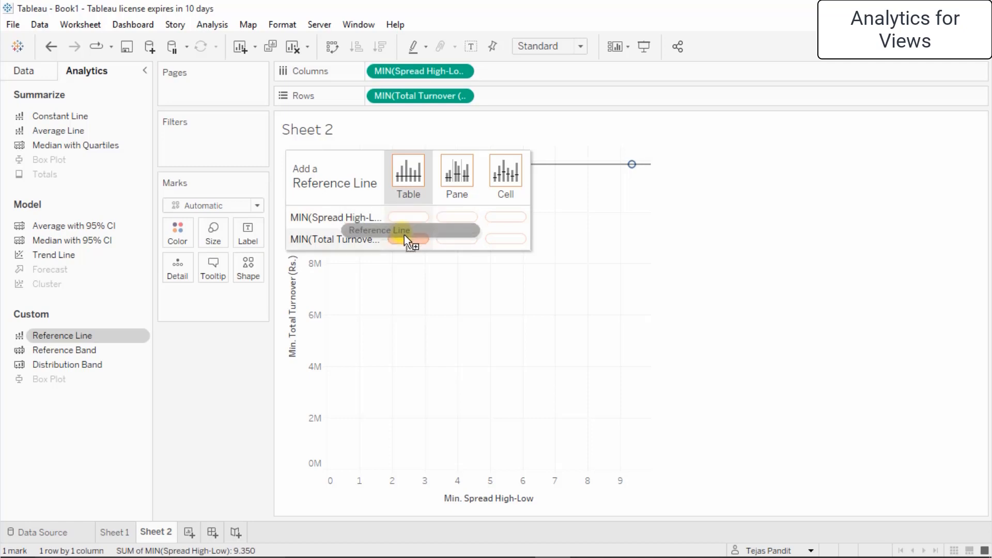
pyautogui.moveTo(404, 235); pyautogui.dragTo(404, 235)
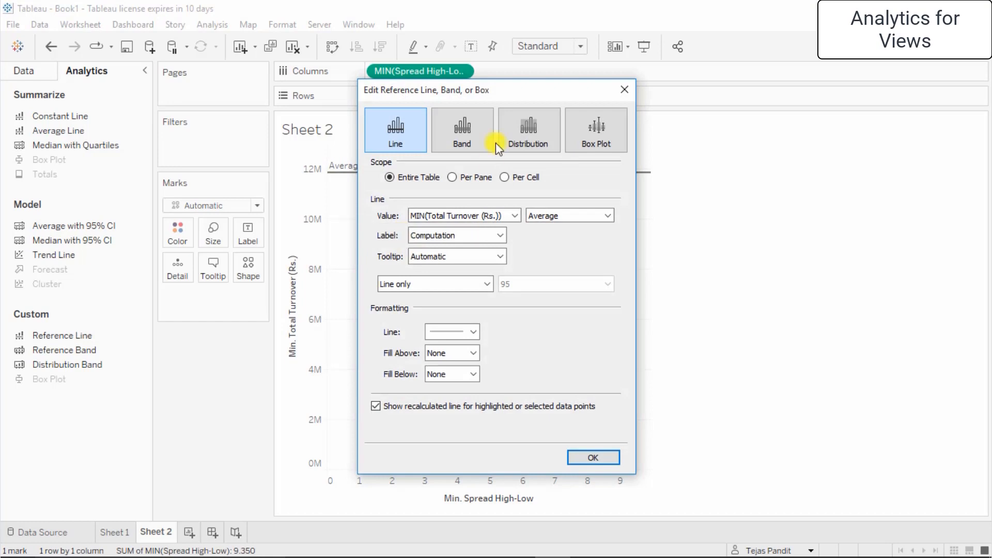
pyautogui.moveTo(488, 93); pyautogui.dragTo(826, 108)
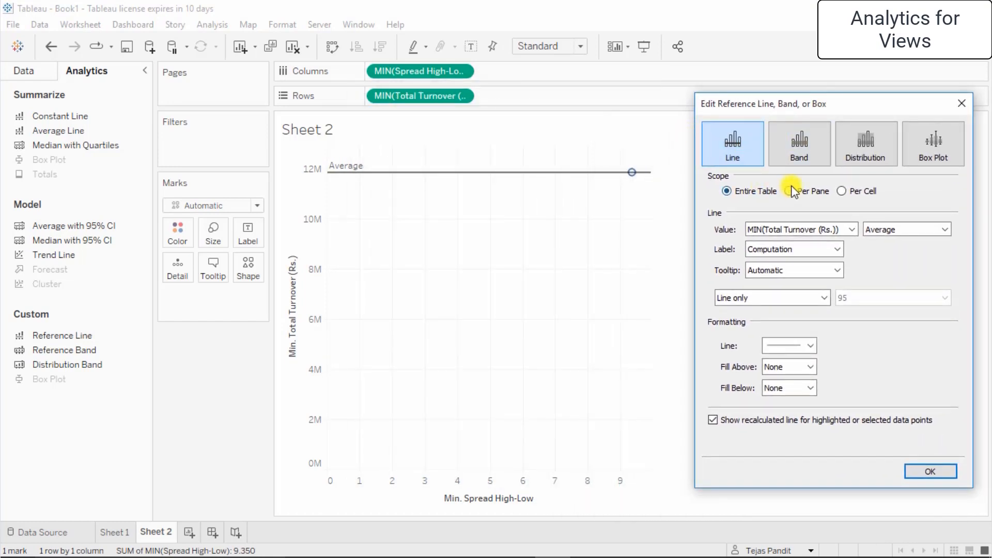
# Set the reference line's scope to Per Pane, review its computation choices and keep Average.
pyautogui.click(819, 190)
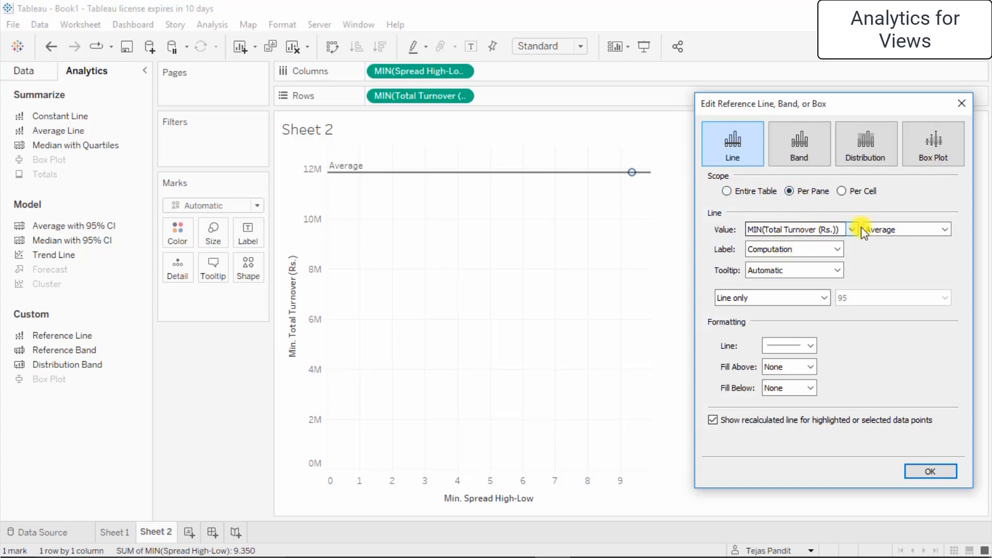
pyautogui.click(908, 233)
pyautogui.click(906, 229)
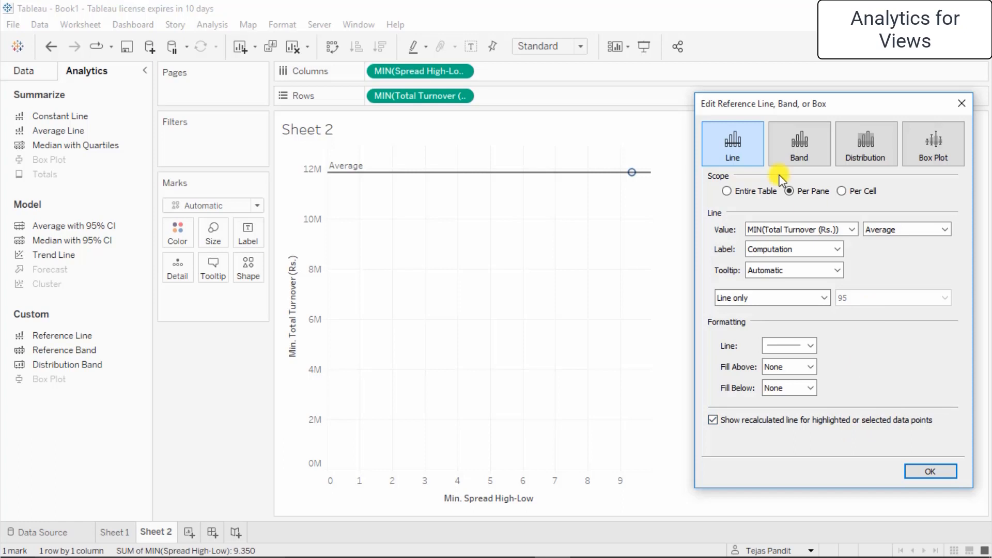
# Apply the per-pane Average reference line, and set the trend line's model type to Logarithmic.
pyautogui.click(925, 473)
pyautogui.moveTo(438, 175)
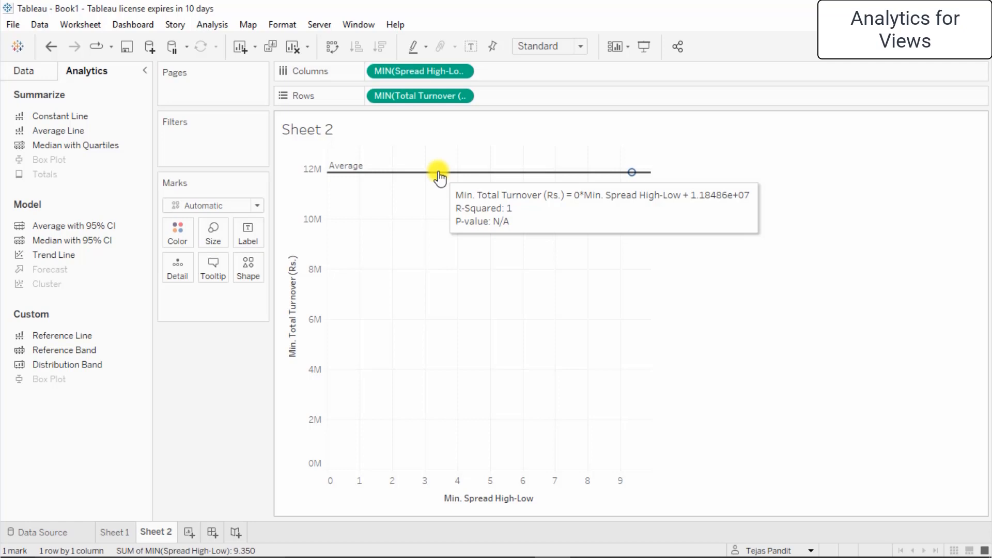
pyautogui.click(440, 174)
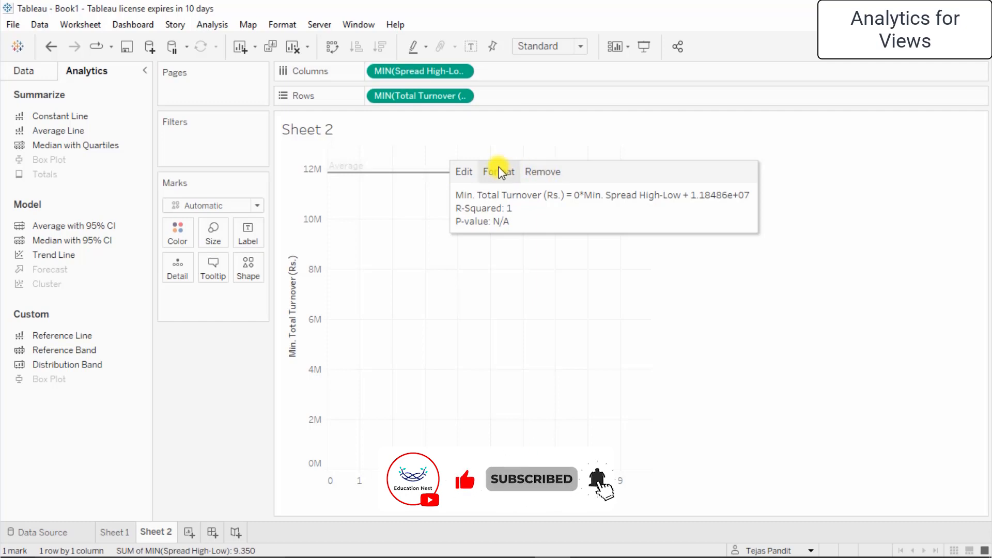
pyautogui.click(464, 171)
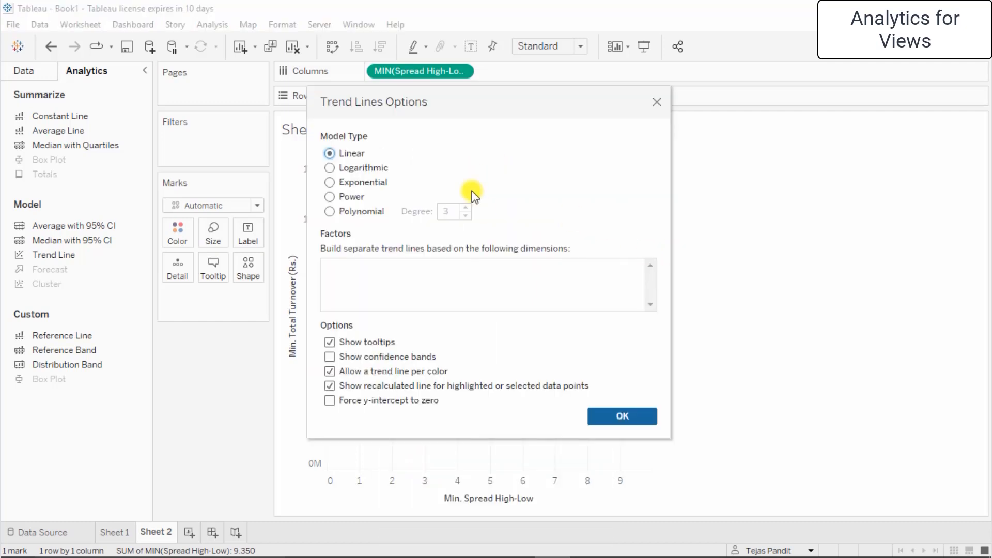
pyautogui.moveTo(456, 109); pyautogui.dragTo(715, 158)
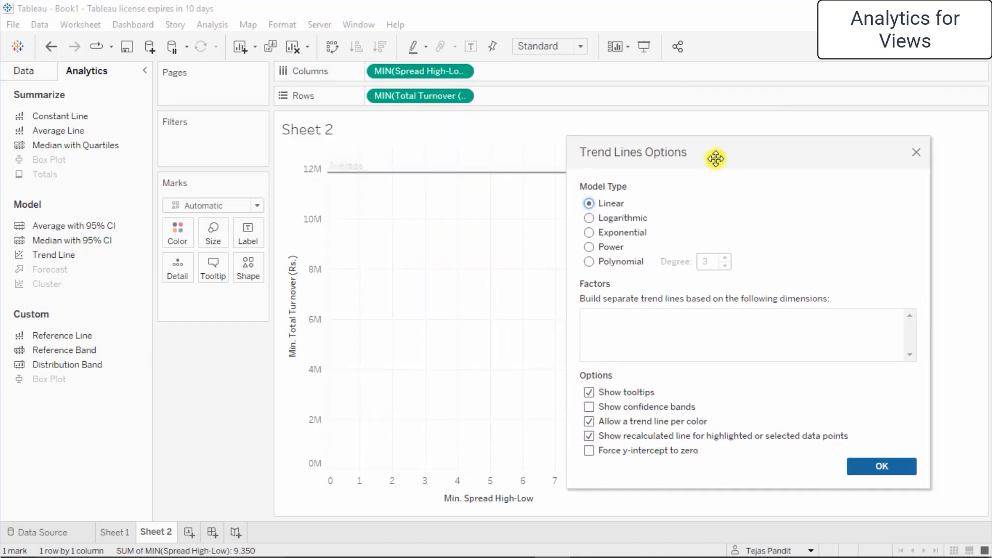
pyautogui.click(610, 219)
pyautogui.click(879, 467)
# Edit the Average reference line to try a Minimum-to-Maximum band, keeping the dialog clear of the chart.
pyautogui.moveTo(434, 177)
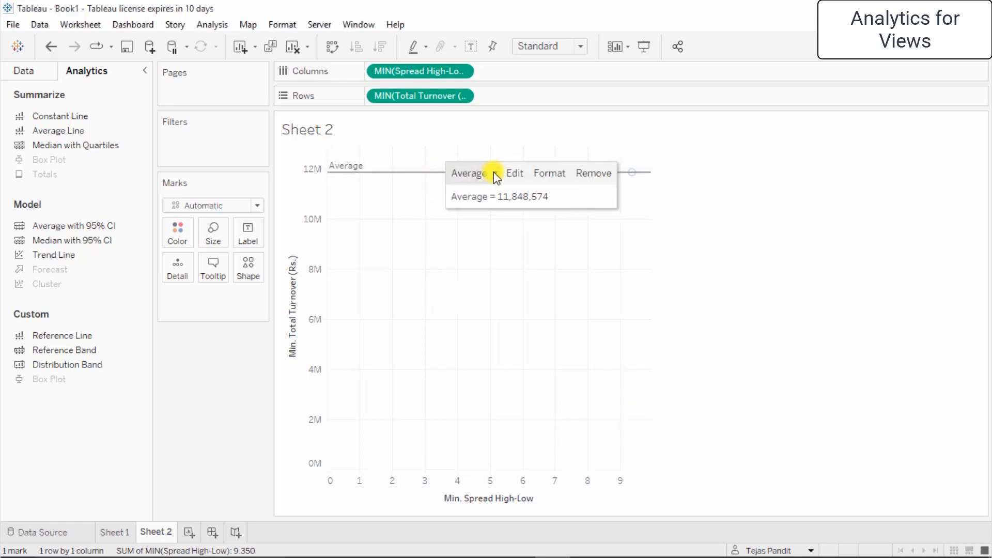
pyautogui.click(522, 177)
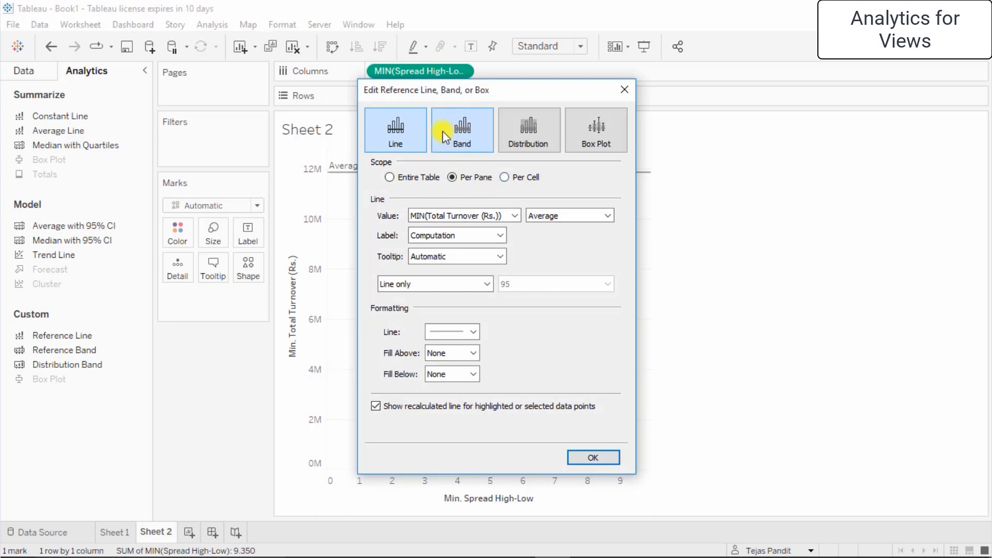
pyautogui.click(451, 137)
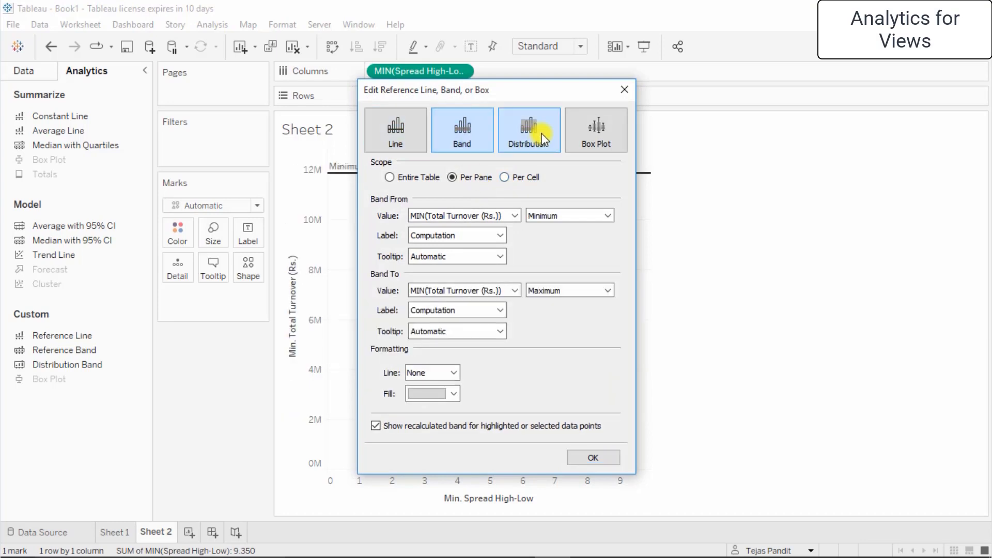
pyautogui.moveTo(559, 111); pyautogui.dragTo(832, 127)
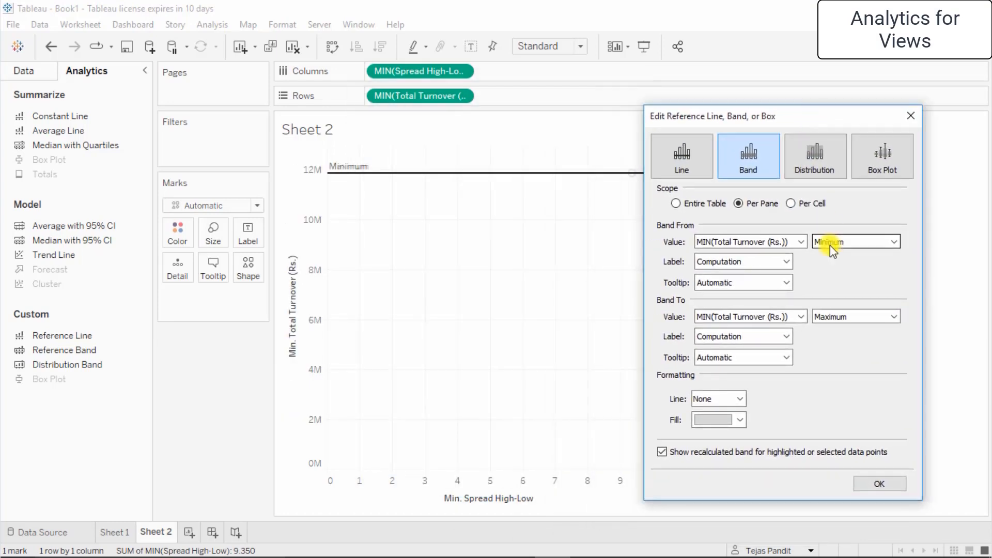
# Try a distribution instead, comparing Percentiles, Quantiles and Standard Deviation before returning to Percentages of 60,80.
pyautogui.click(804, 162)
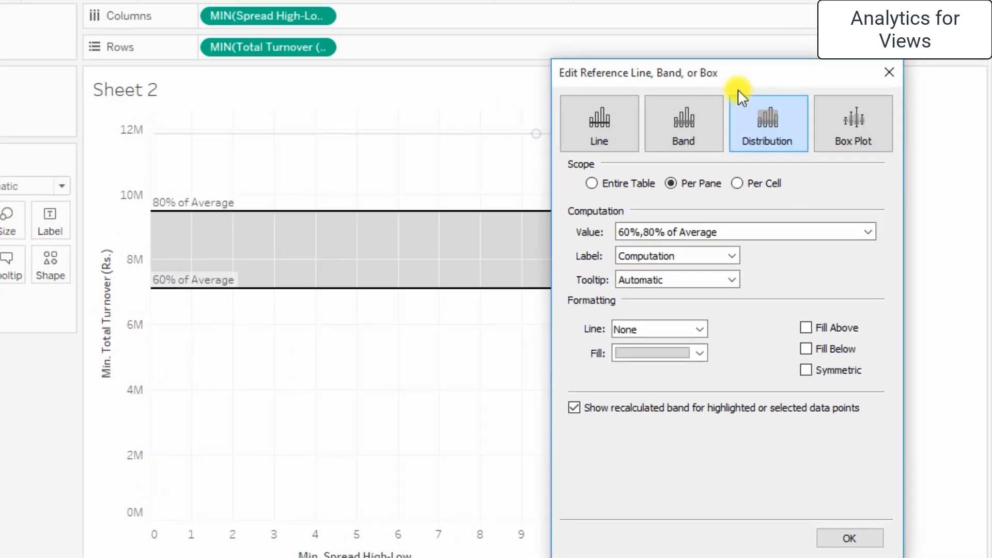
pyautogui.moveTo(791, 123); pyautogui.dragTo(846, 126)
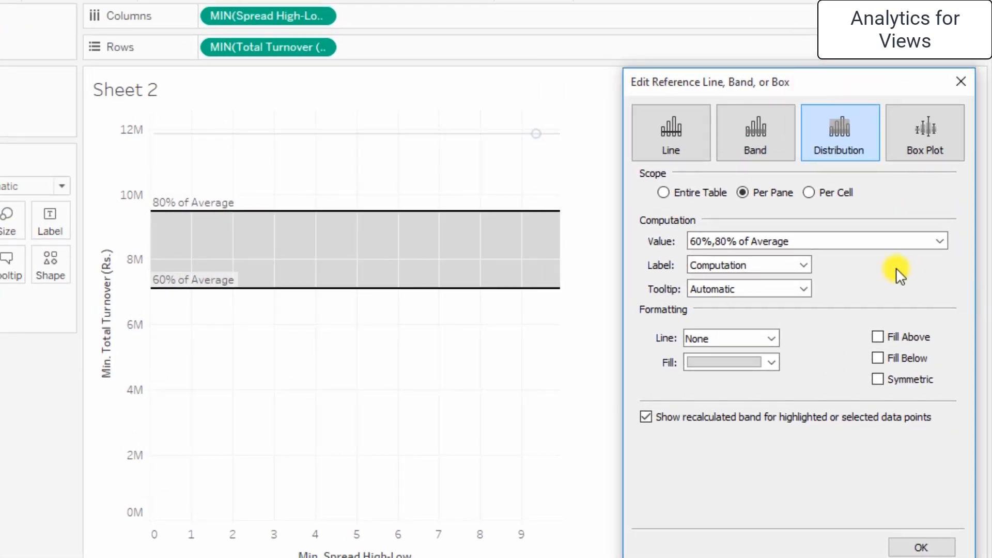
pyautogui.click(887, 241)
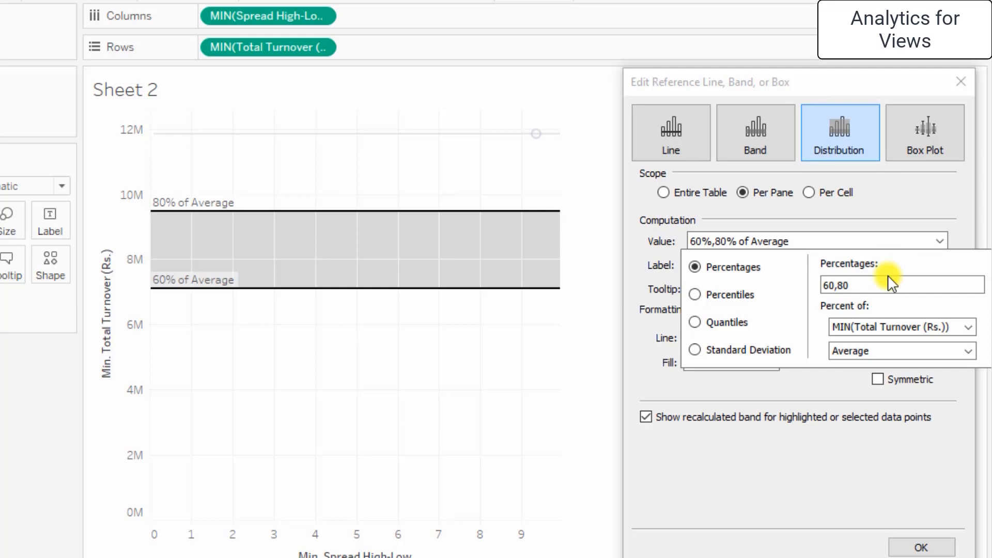
pyautogui.click(720, 297)
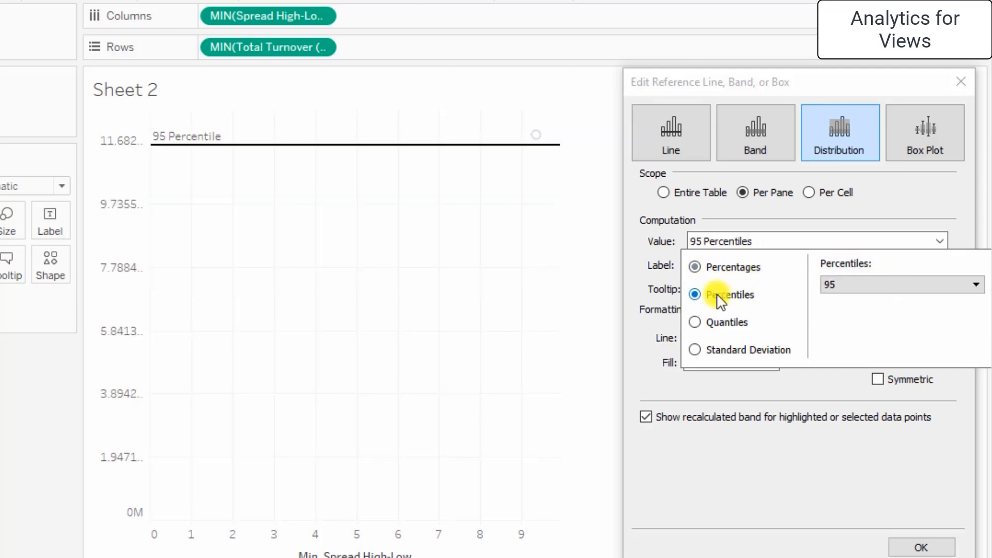
pyautogui.click(734, 323)
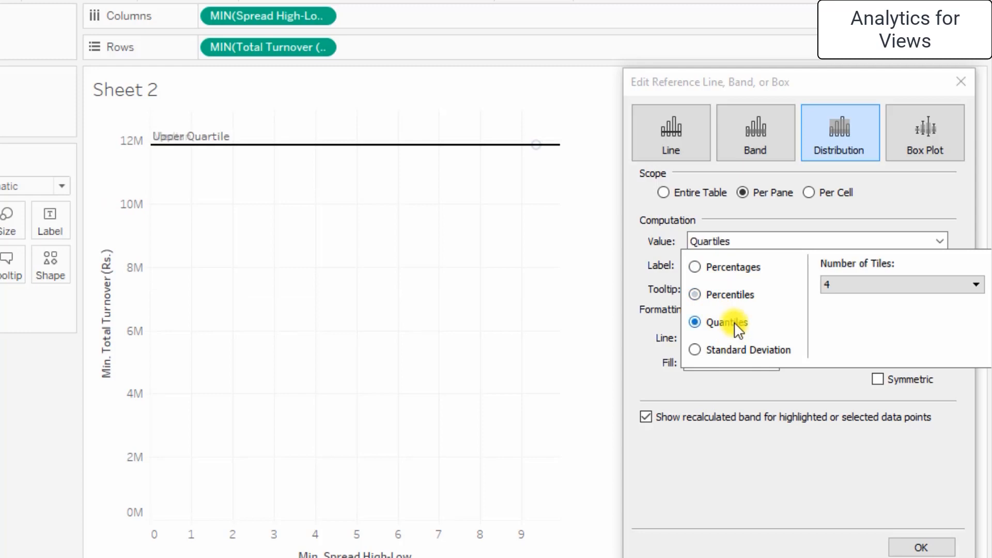
pyautogui.click(730, 350)
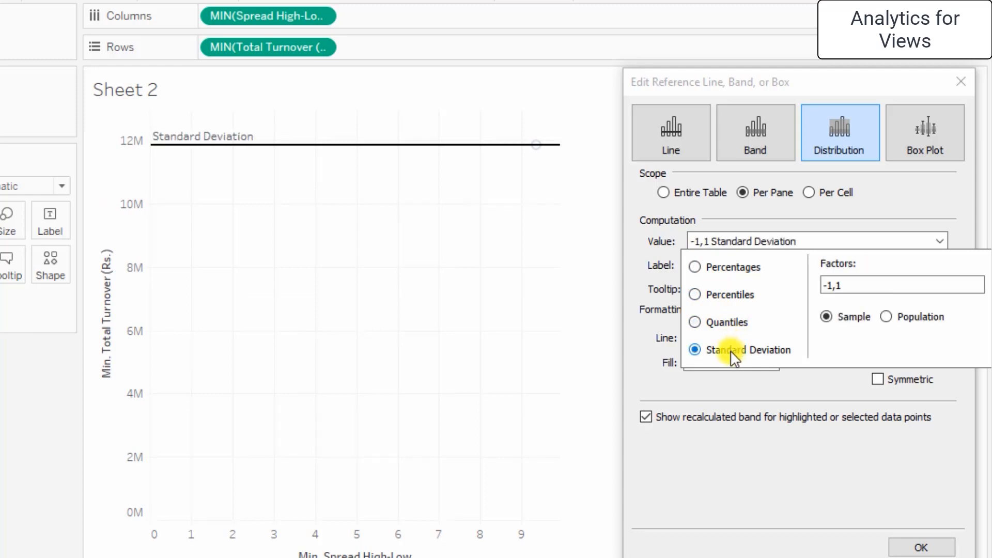
pyautogui.click(715, 272)
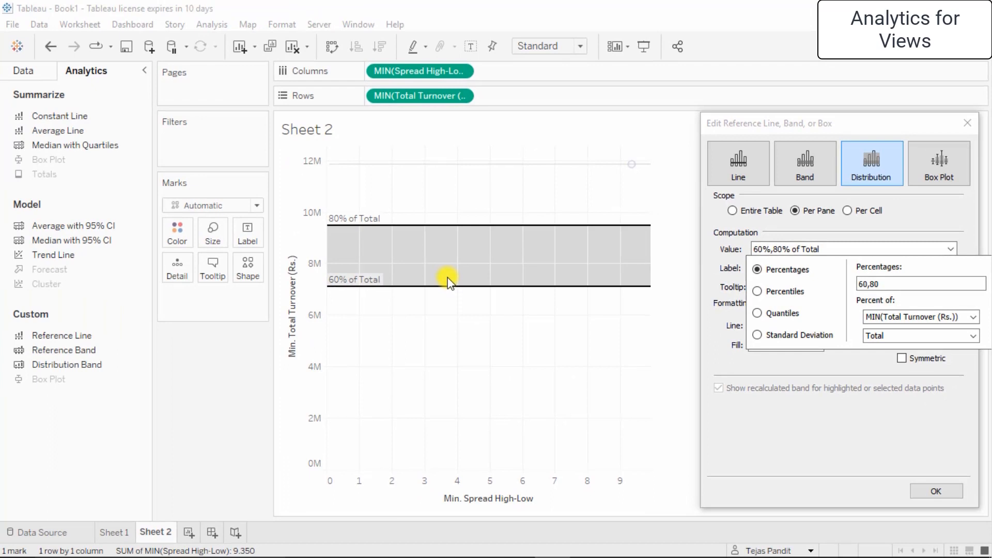
pyautogui.click(904, 363)
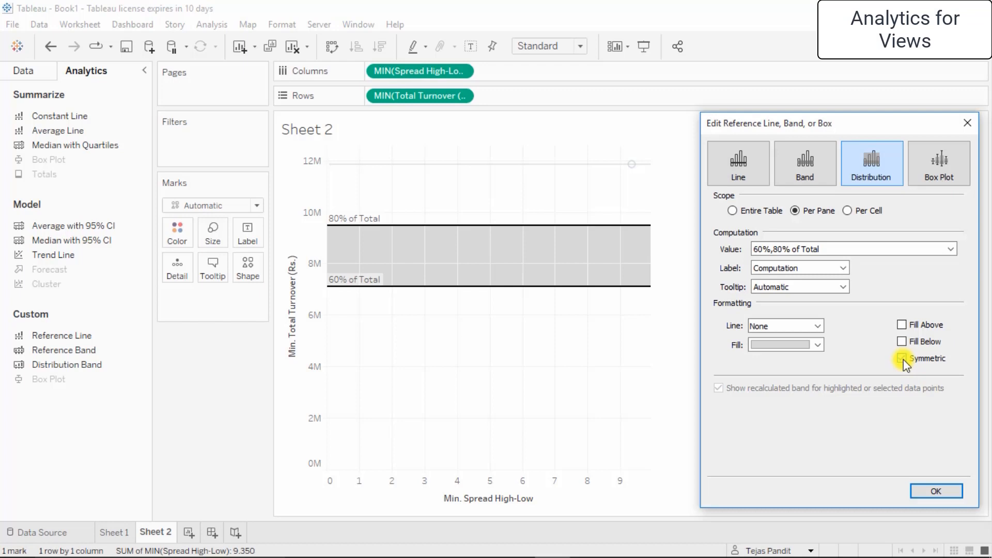
# Try the box plot type with whiskers within 1.5 times the IQR, and the band type again.
pyautogui.click(938, 160)
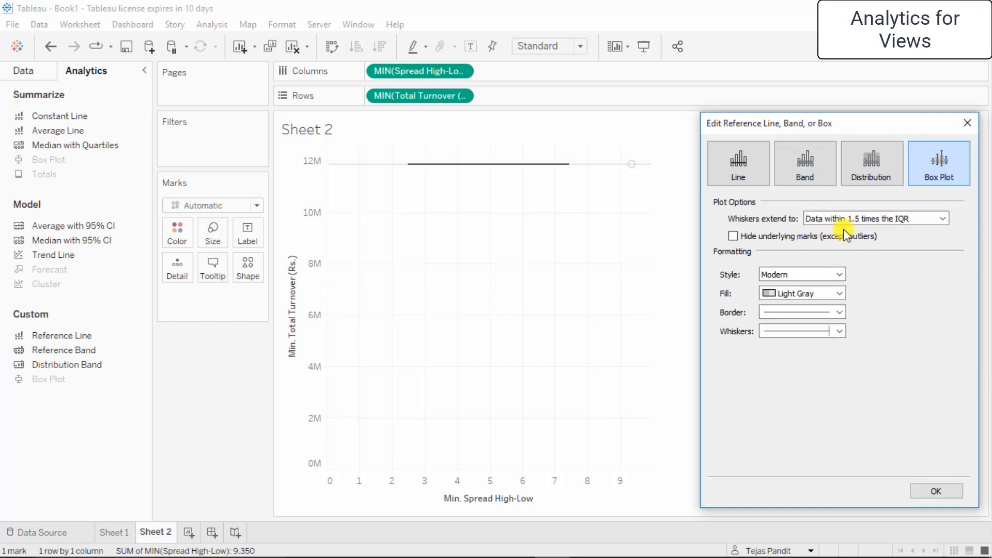
pyautogui.click(859, 219)
pyautogui.click(864, 230)
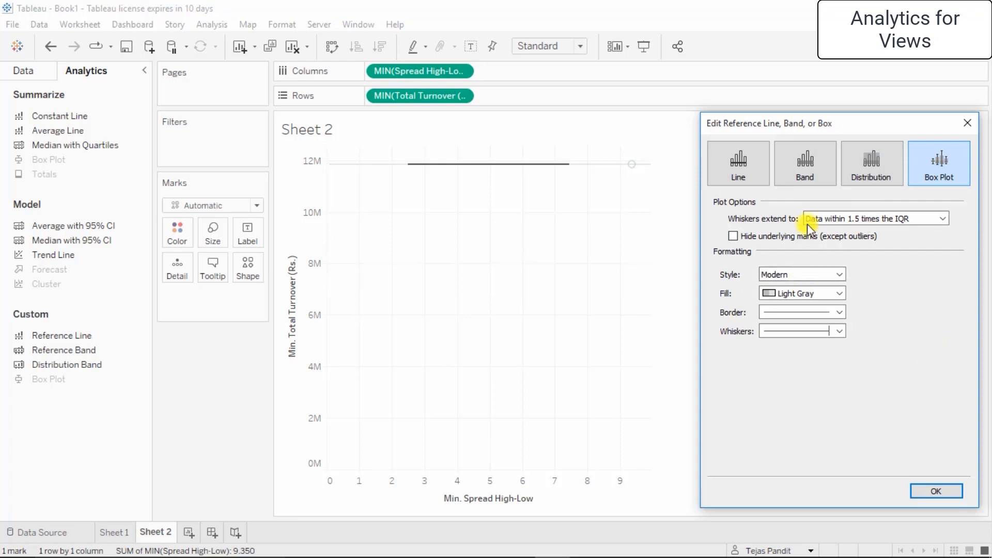
pyautogui.click(807, 171)
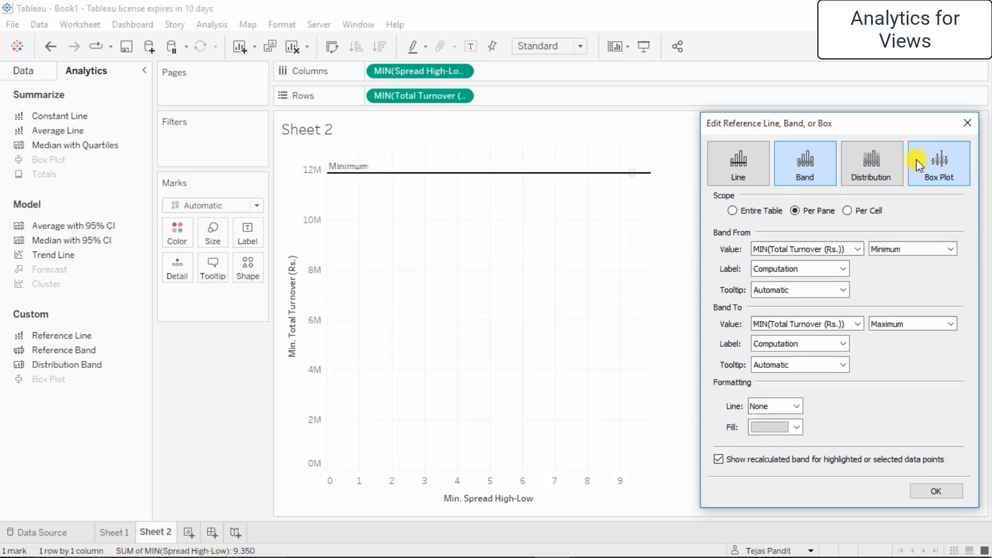
# Return to the line type, compare the Per Cell and Entire Table scopes, and apply it with Per Pane.
pyautogui.click(748, 154)
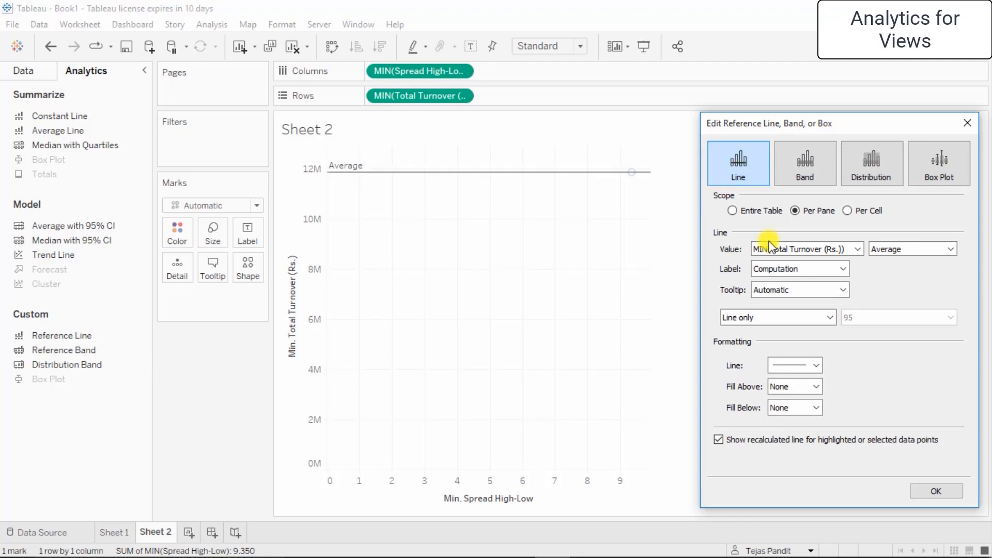
pyautogui.click(853, 211)
pyautogui.click(758, 210)
pyautogui.click(810, 216)
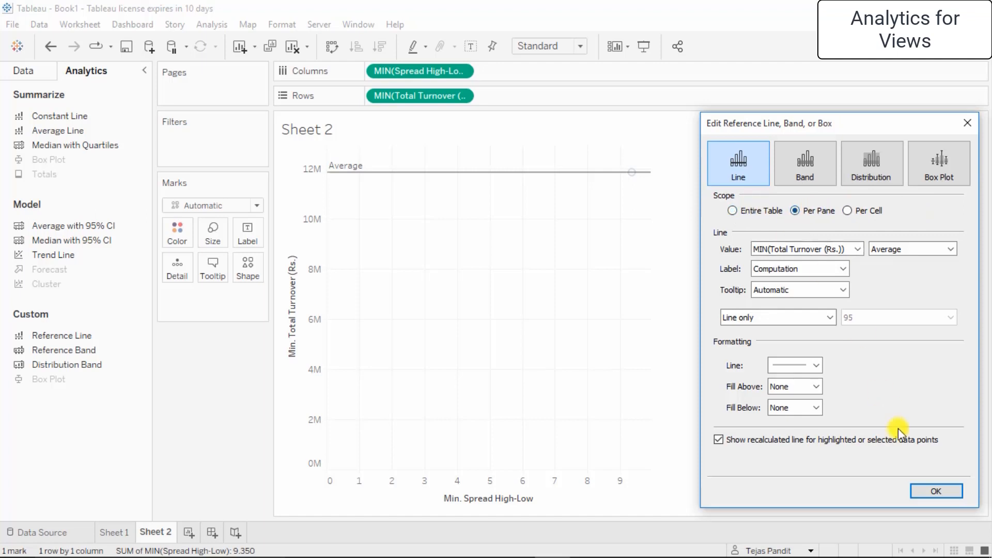
pyautogui.click(933, 491)
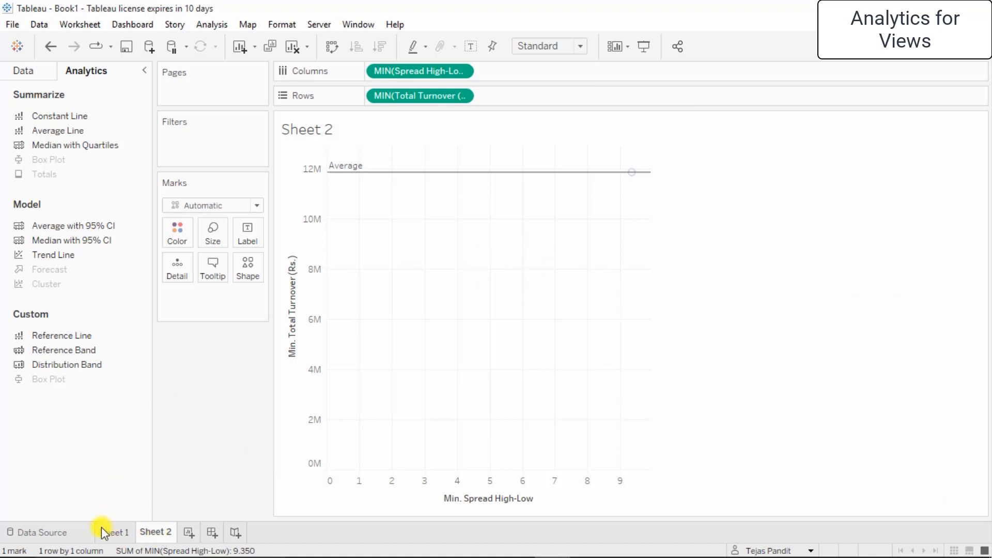
# Bring the data fields back into view and rename Sheet 2 as TechM.
pyautogui.click(14, 70)
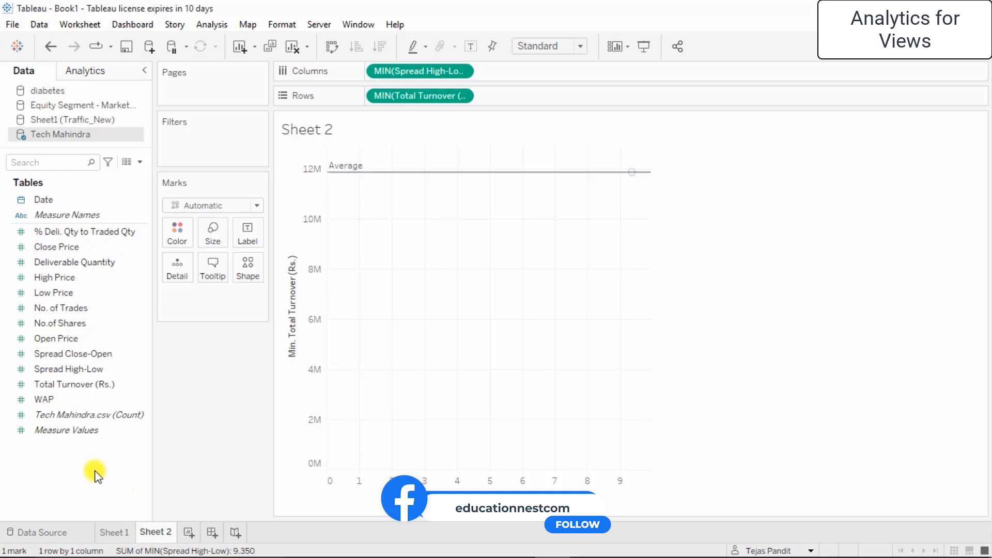
pyautogui.rightClick(158, 537)
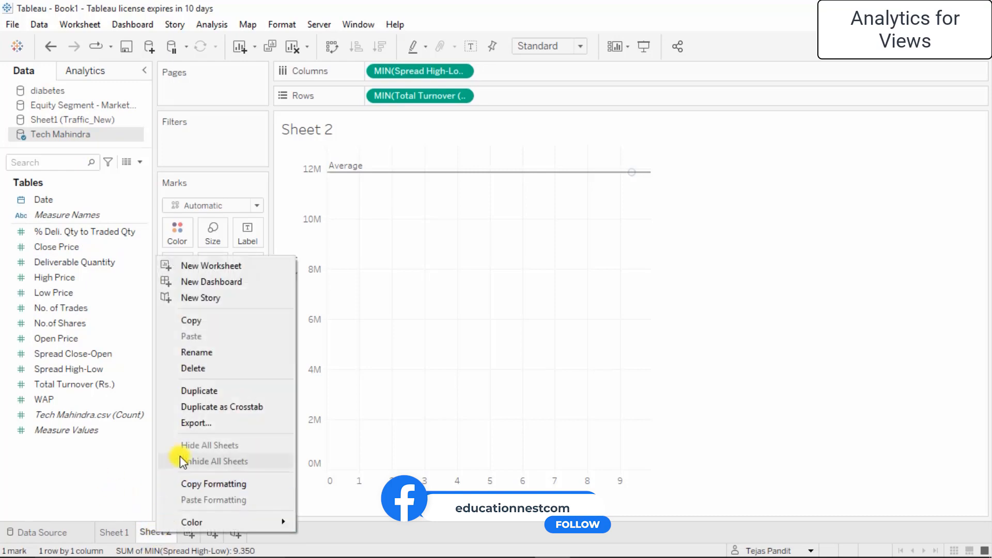
pyautogui.click(190, 352)
pyautogui.write('T')
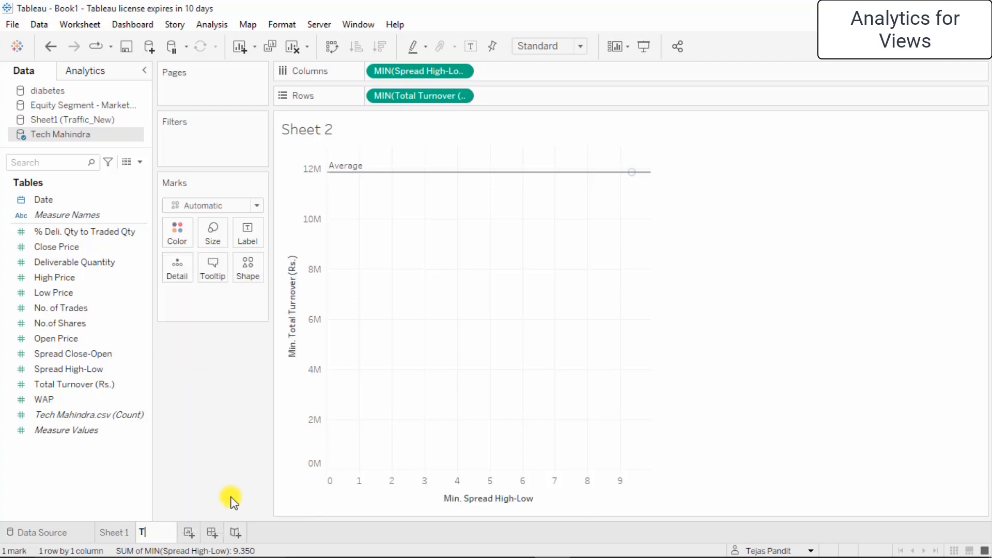
pyautogui.write('echM')
pyautogui.press('Return')
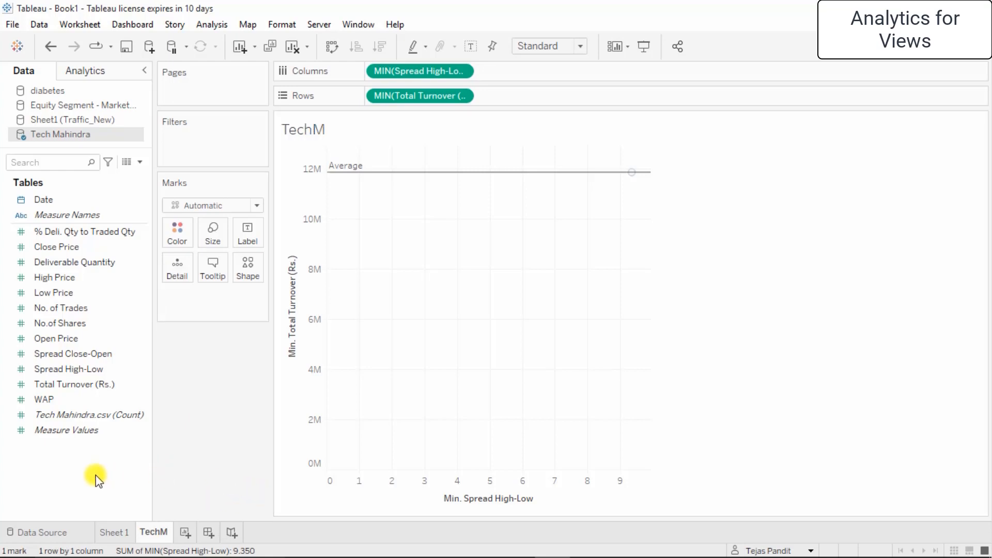
# Rename Sheet 1 as Eqty seg.
pyautogui.click(110, 534)
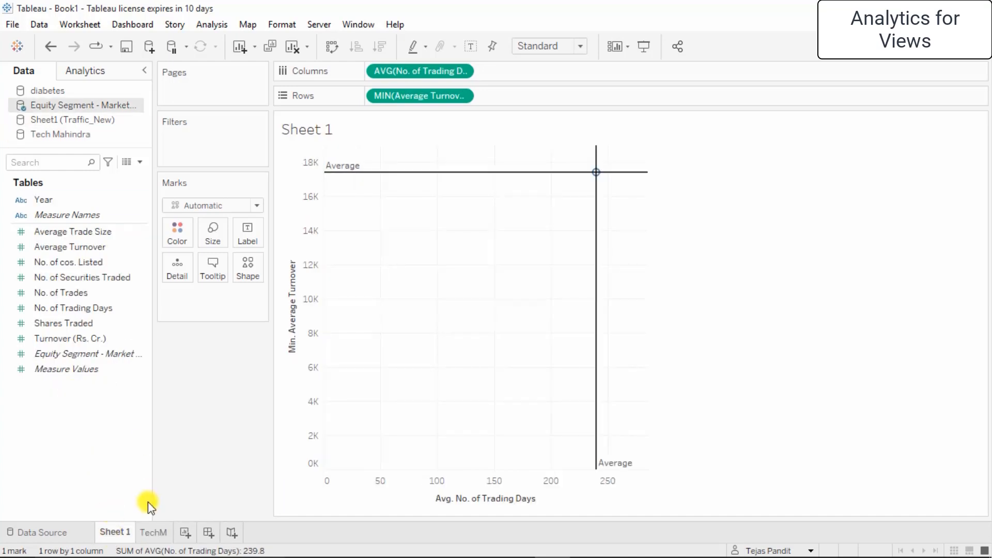
pyautogui.rightClick(114, 533)
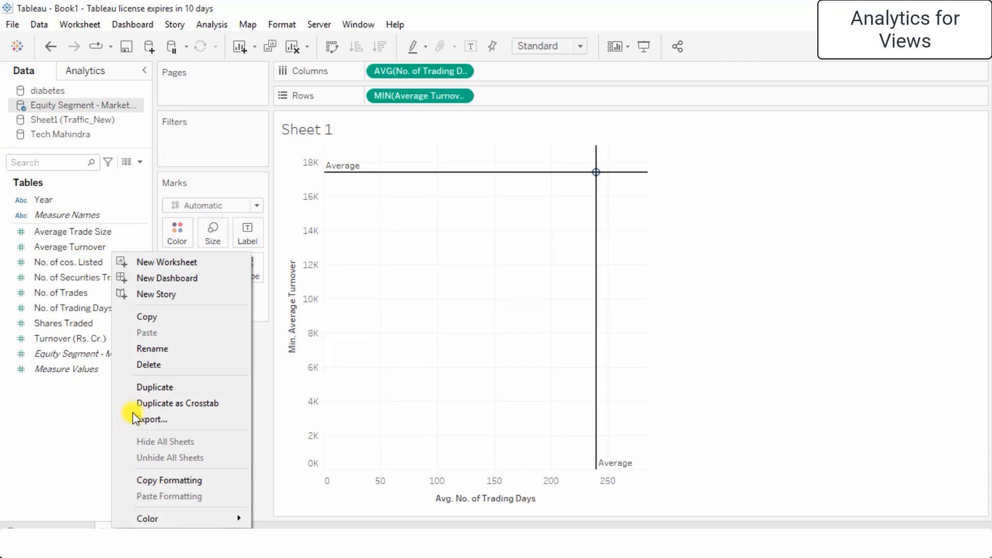
pyautogui.click(139, 349)
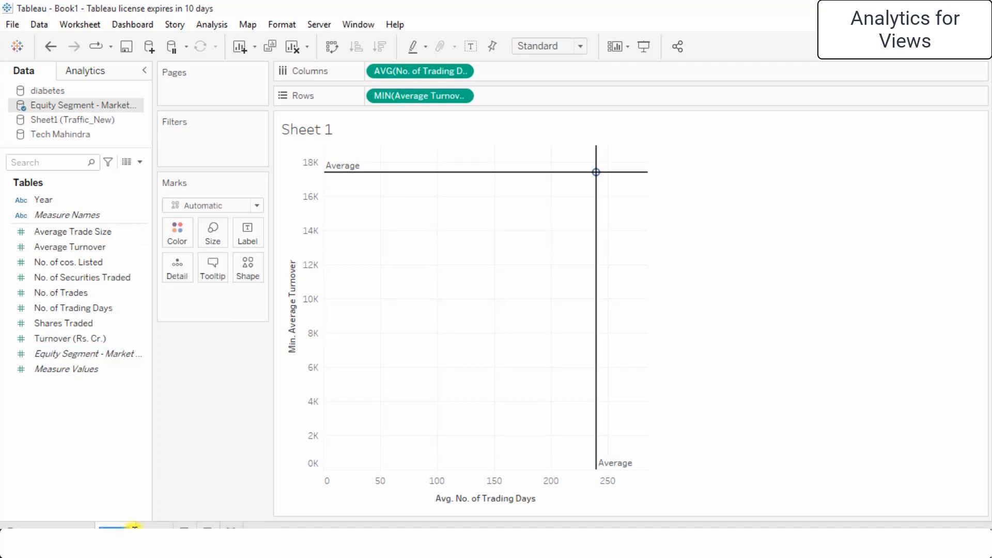
pyautogui.write('Reference')
pyautogui.click(86, 443)
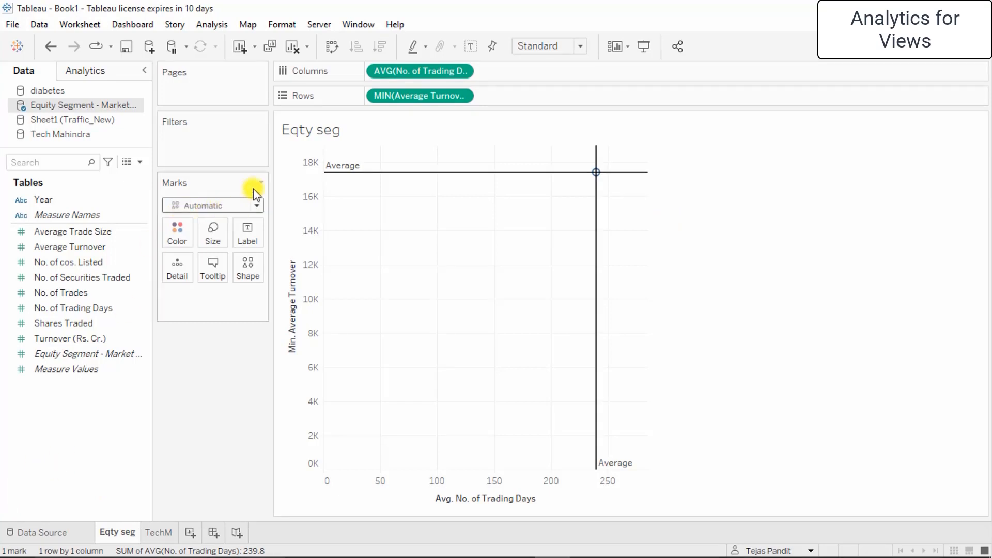
# Try the Area mark type on the Eqty seg view, check its color options and return to Automatic.
pyautogui.click(255, 203)
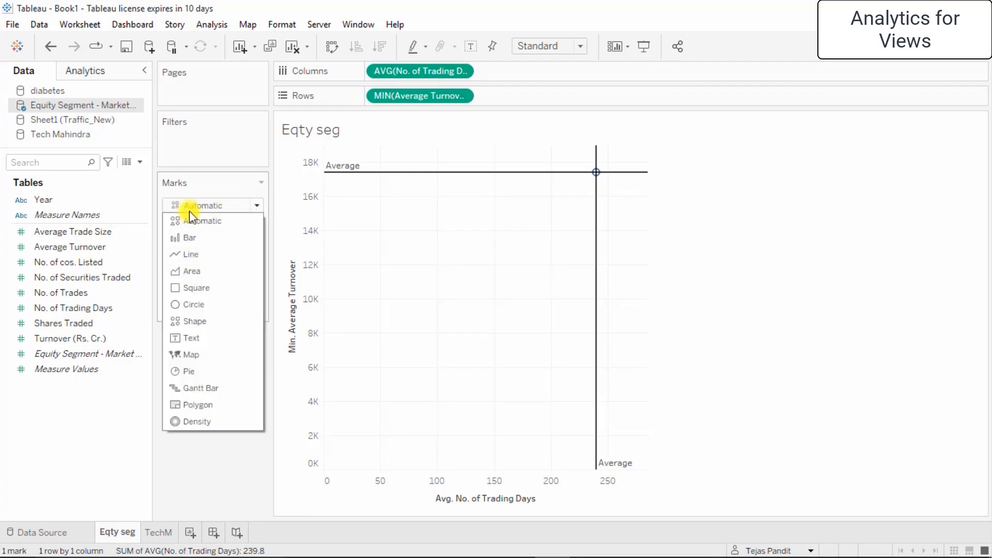
pyautogui.click(210, 271)
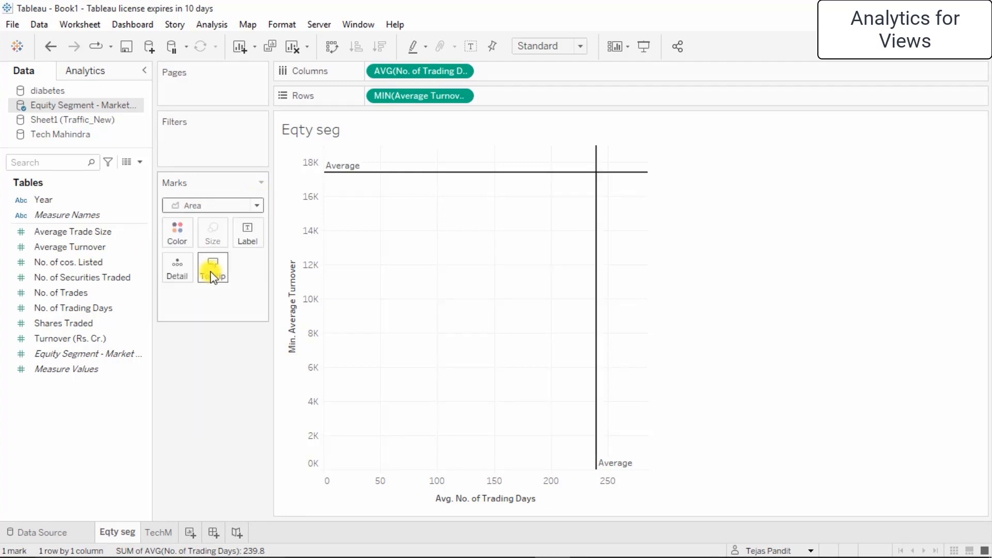
pyautogui.click(181, 238)
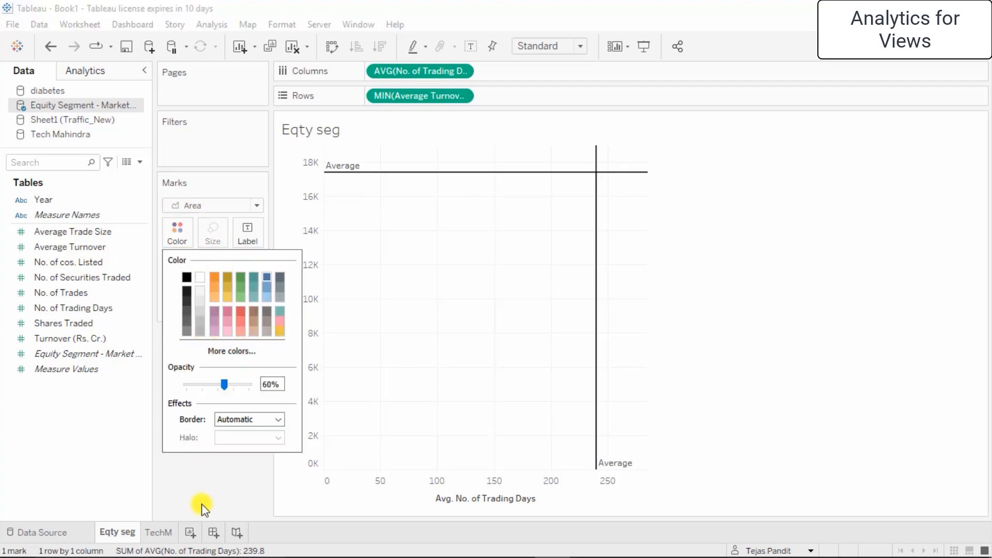
pyautogui.click(197, 478)
pyautogui.click(254, 206)
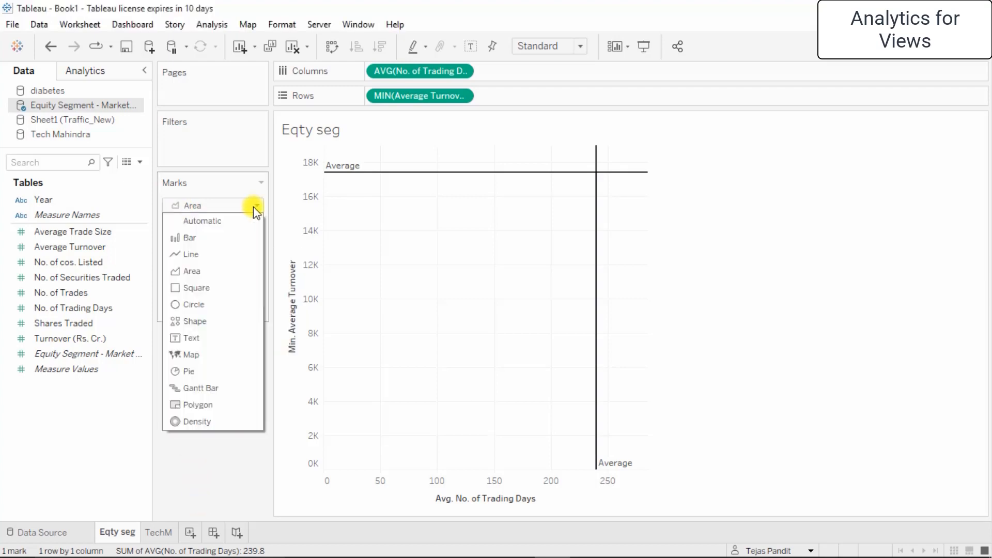
pyautogui.click(203, 221)
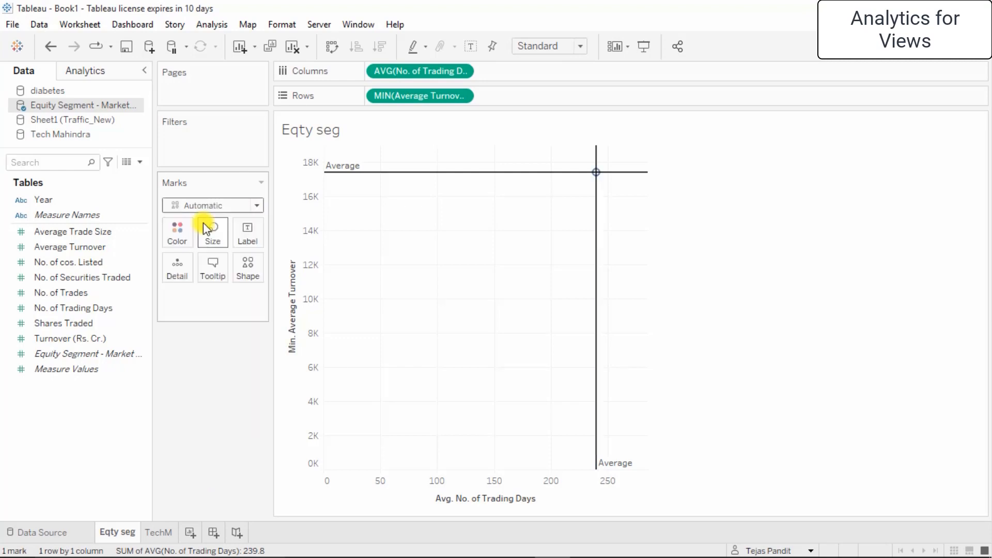
# Change the mark shape on the Eqty seg view to the open upward triangle.
pyautogui.click(244, 275)
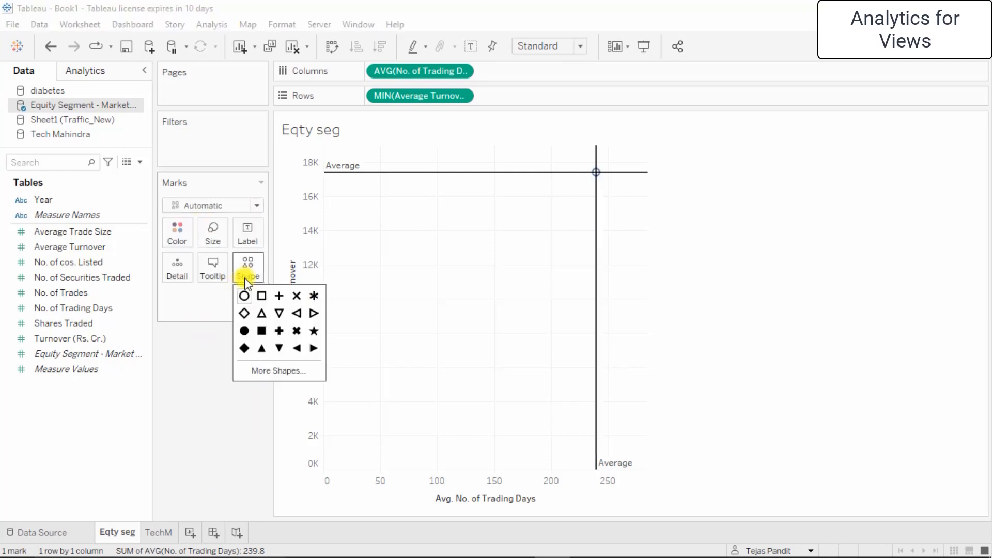
pyautogui.click(263, 313)
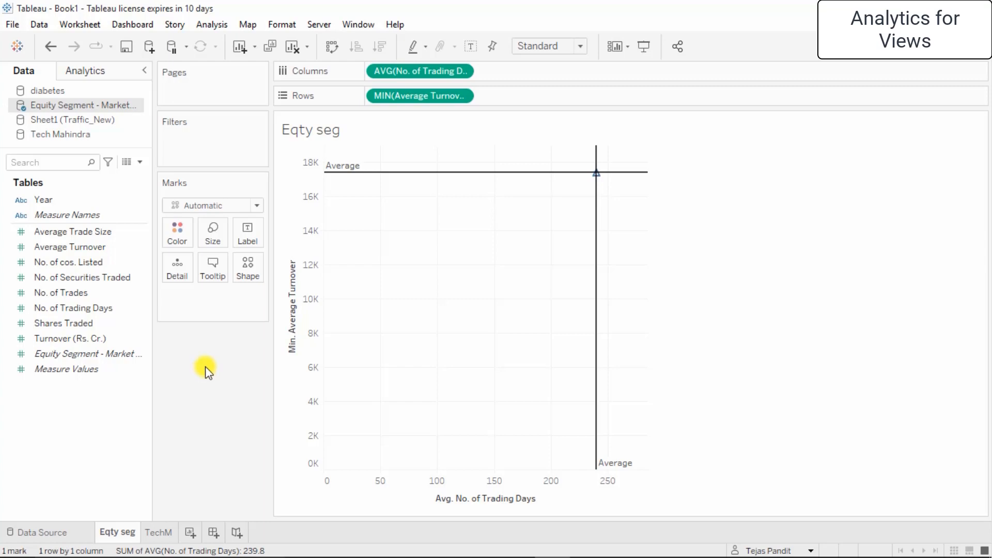
# Open the Min. Average Turnover axis settings and try the uniform, independent and fixed range options.
pyautogui.click(293, 311)
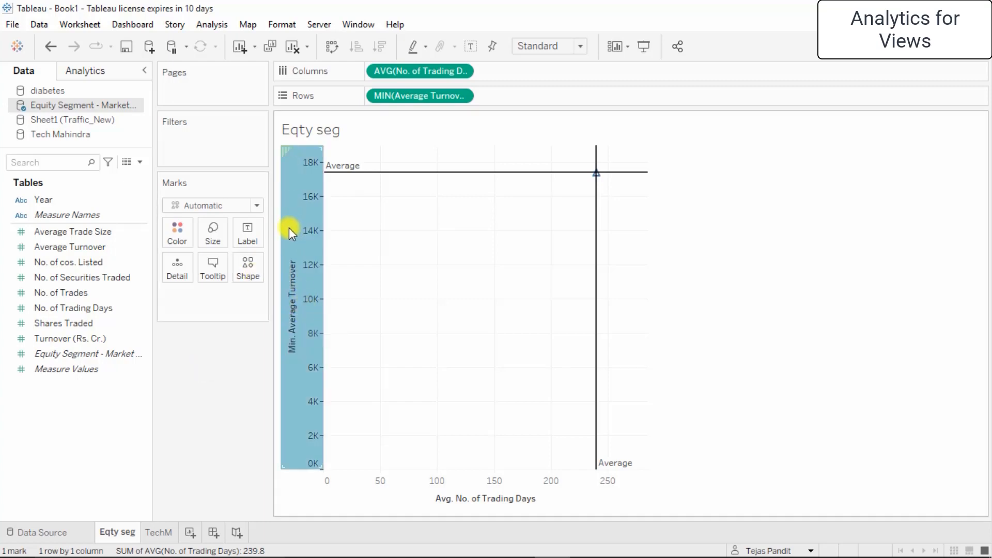
pyautogui.click(455, 499)
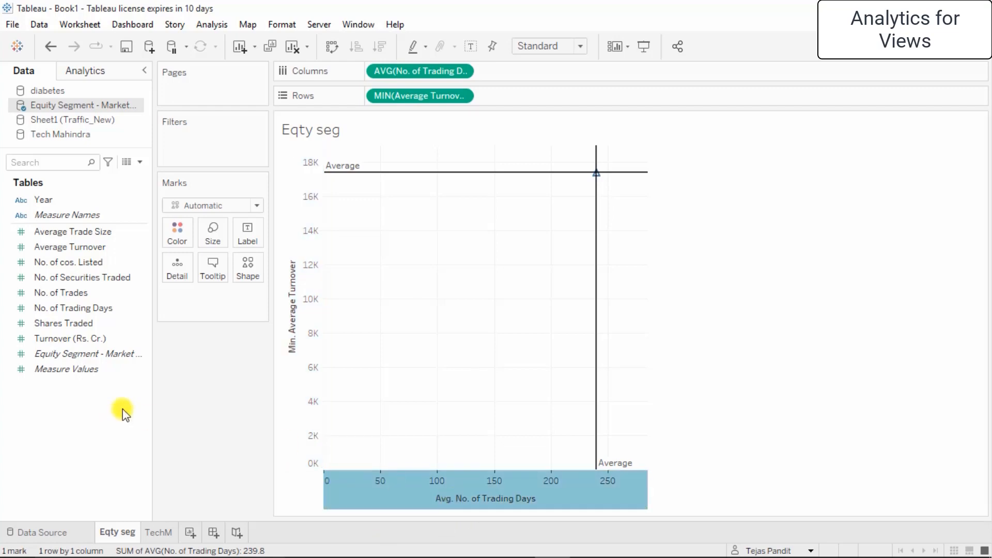
pyautogui.click(289, 290)
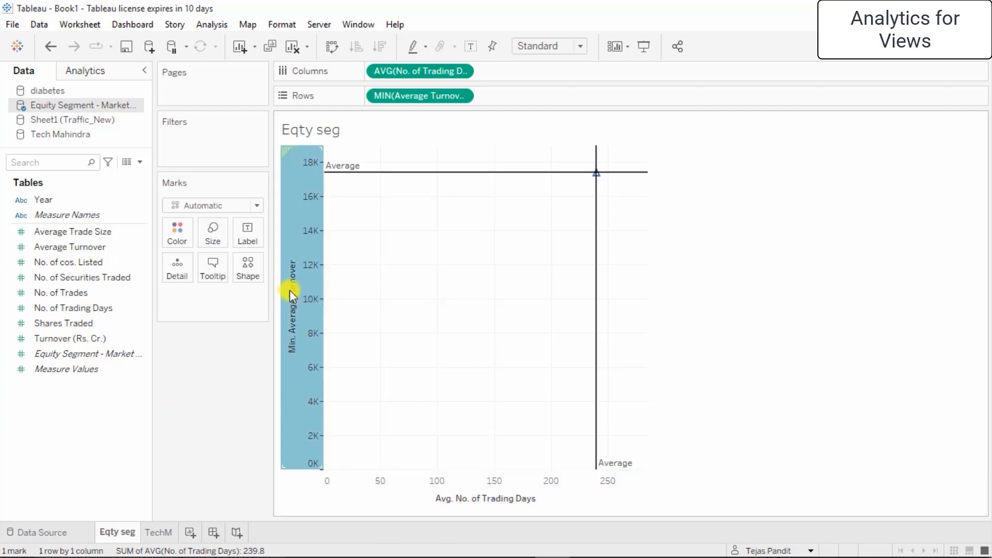
pyautogui.rightClick(289, 290)
pyautogui.click(362, 302)
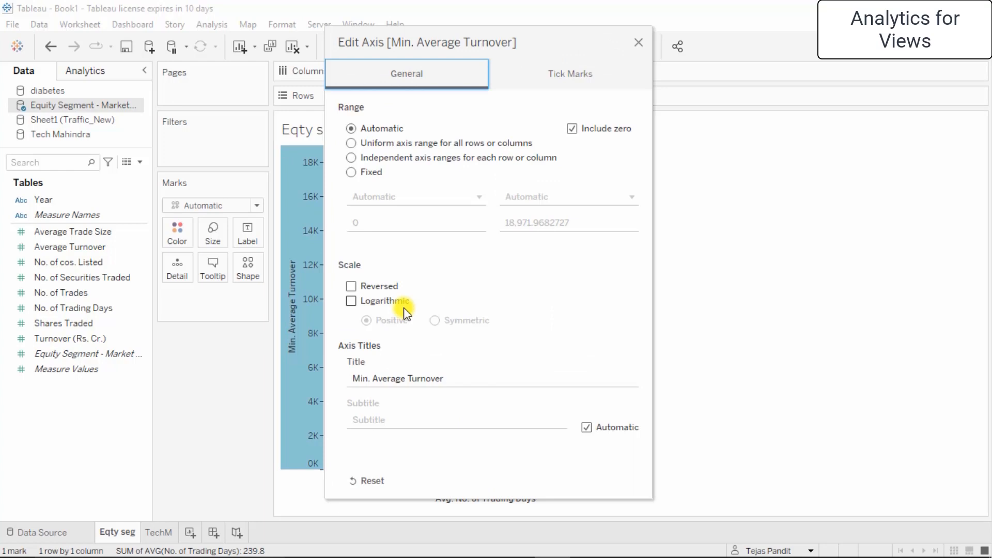
pyautogui.click(381, 132)
pyautogui.click(388, 144)
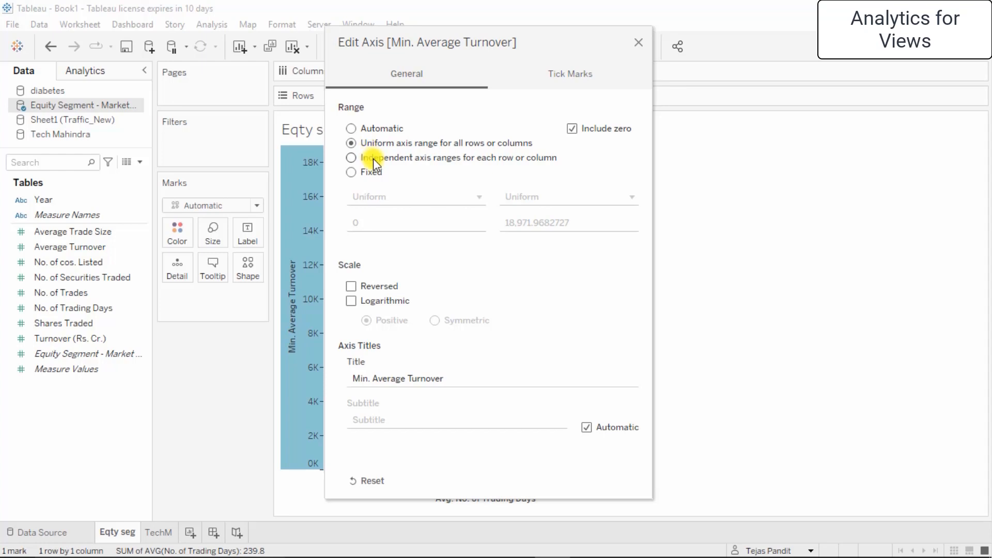
pyautogui.click(373, 158)
pyautogui.click(370, 172)
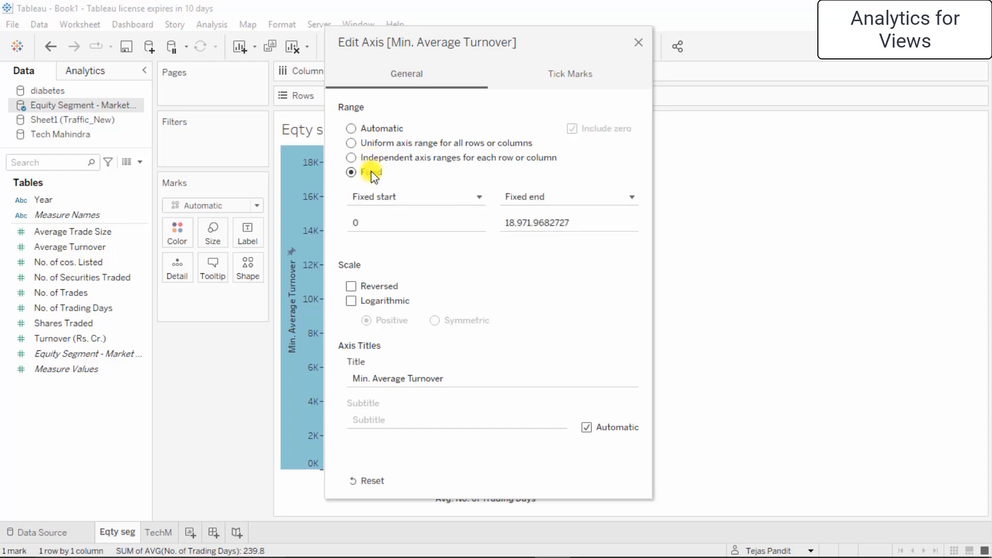
# Examine the available start and end options for the fixed axis range without changing either one.
pyautogui.click(443, 198)
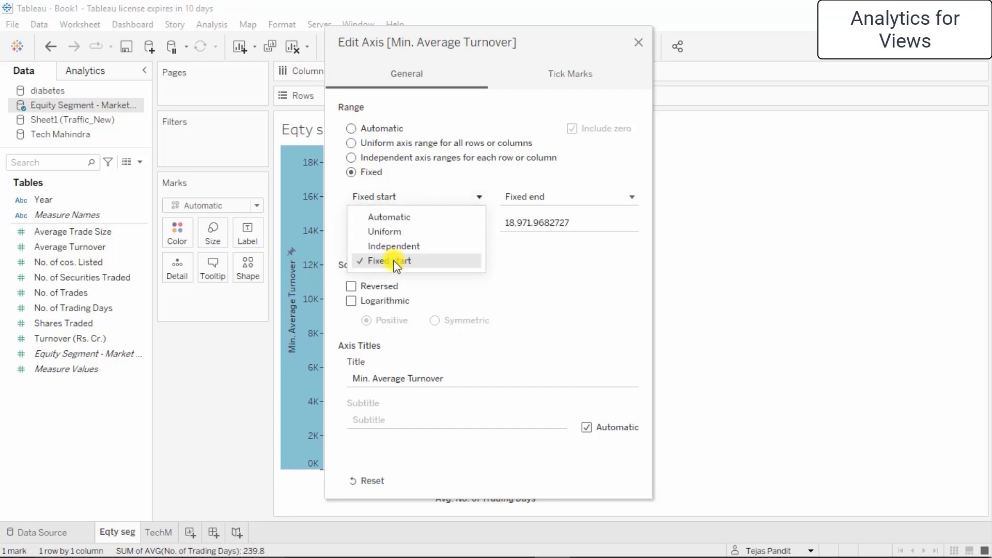
pyautogui.click(572, 196)
pyautogui.click(572, 197)
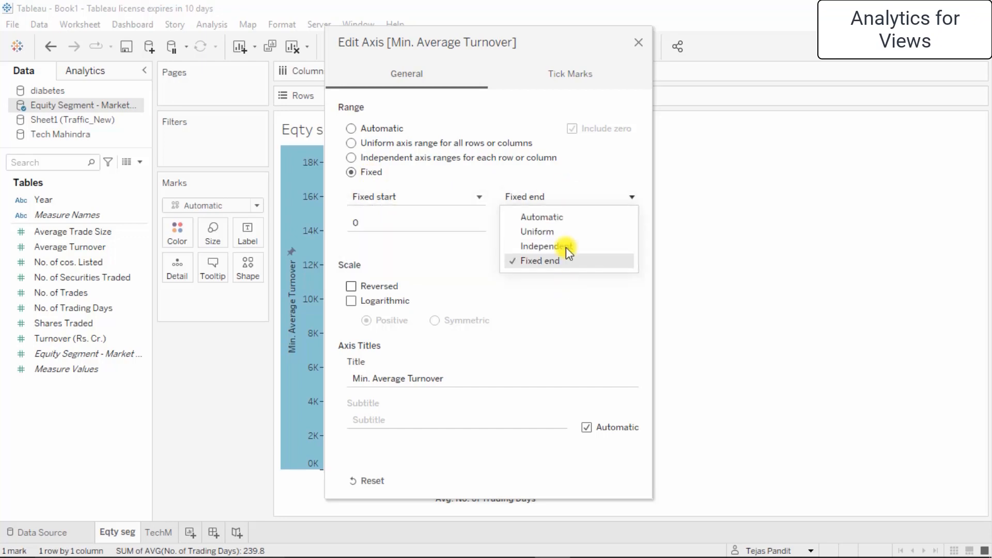
pyautogui.click(546, 318)
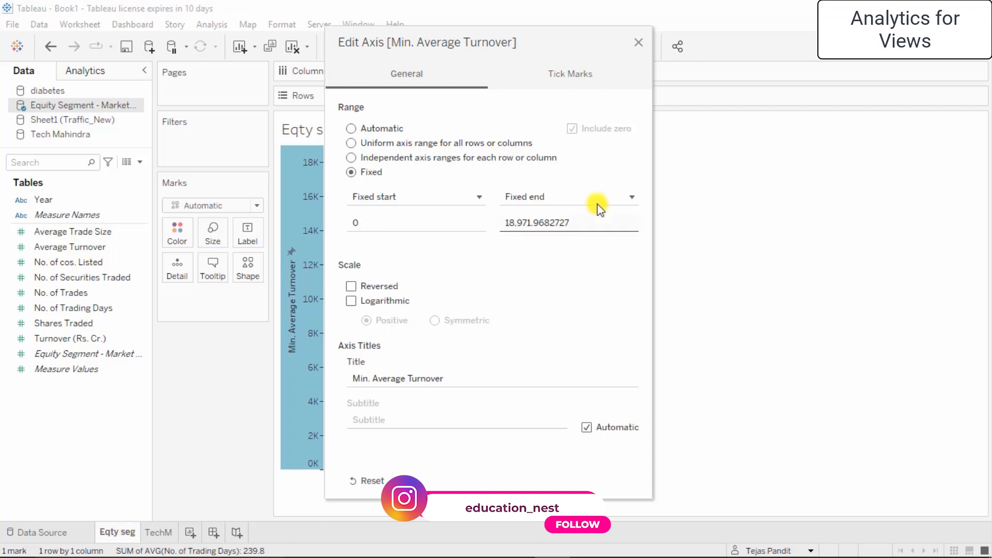
# Review the tick mark settings, reset the Min. Average Turnover axis to its defaults and close its settings.
pyautogui.click(550, 73)
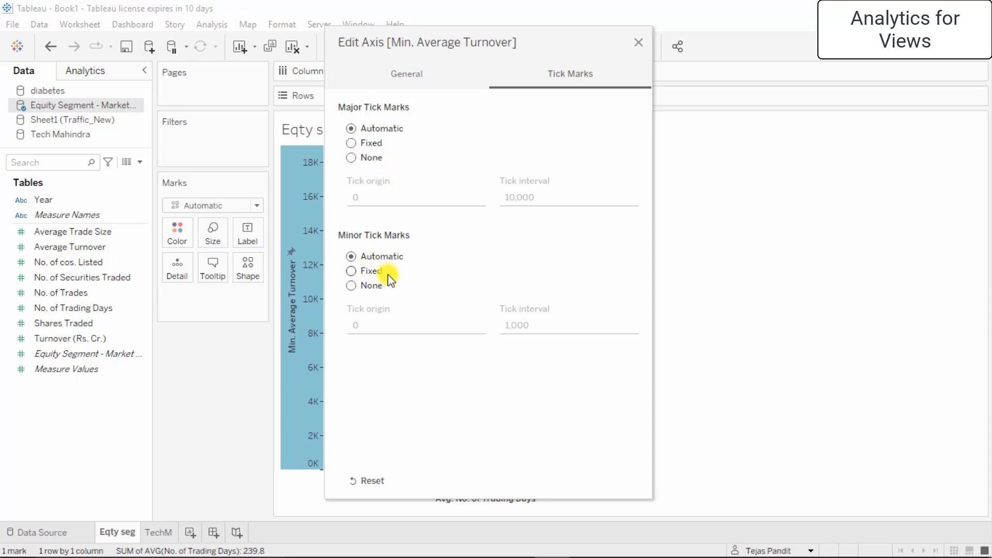
pyautogui.click(375, 483)
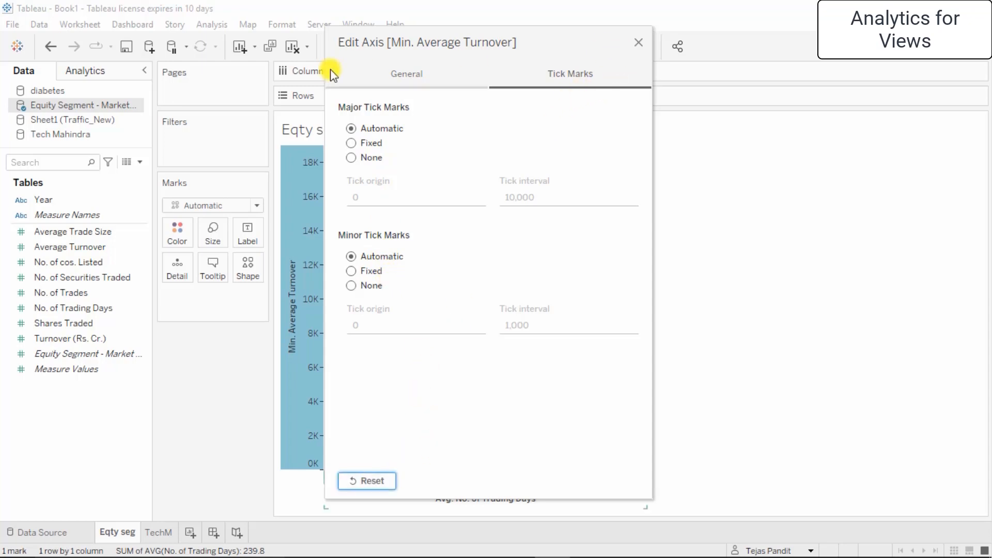
pyautogui.click(394, 73)
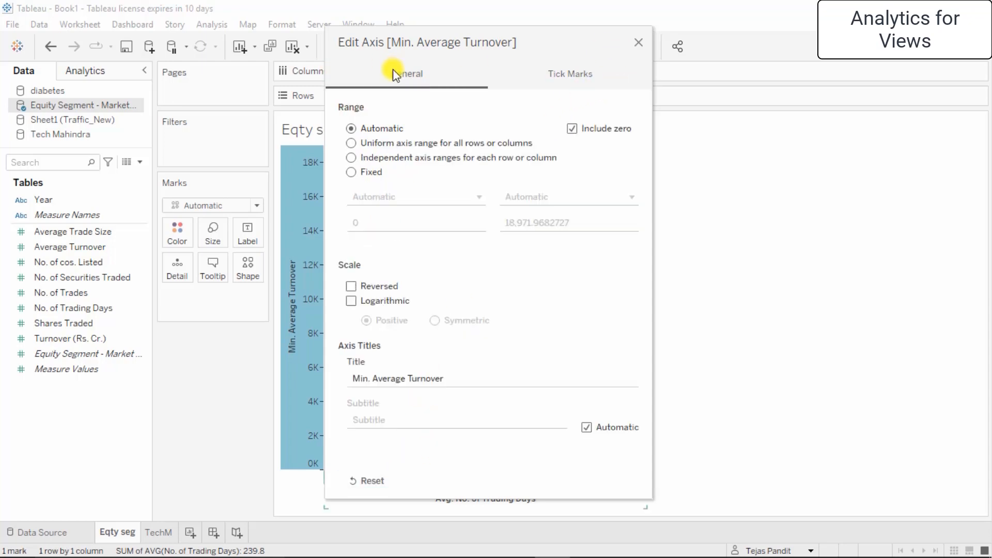
pyautogui.click(641, 45)
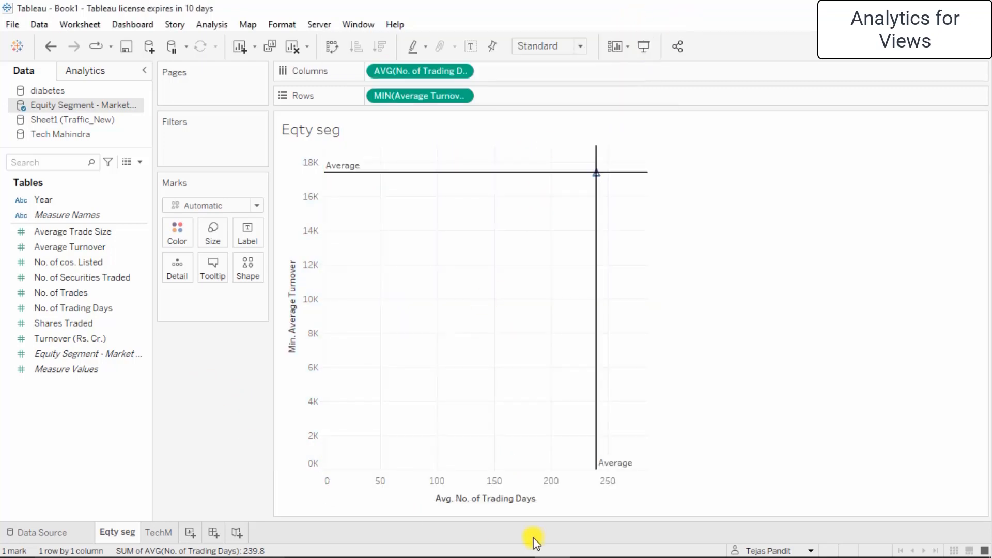
# View the summary data behind the Avg. No. of Trading Days axis and close the data window.
pyautogui.click(484, 503)
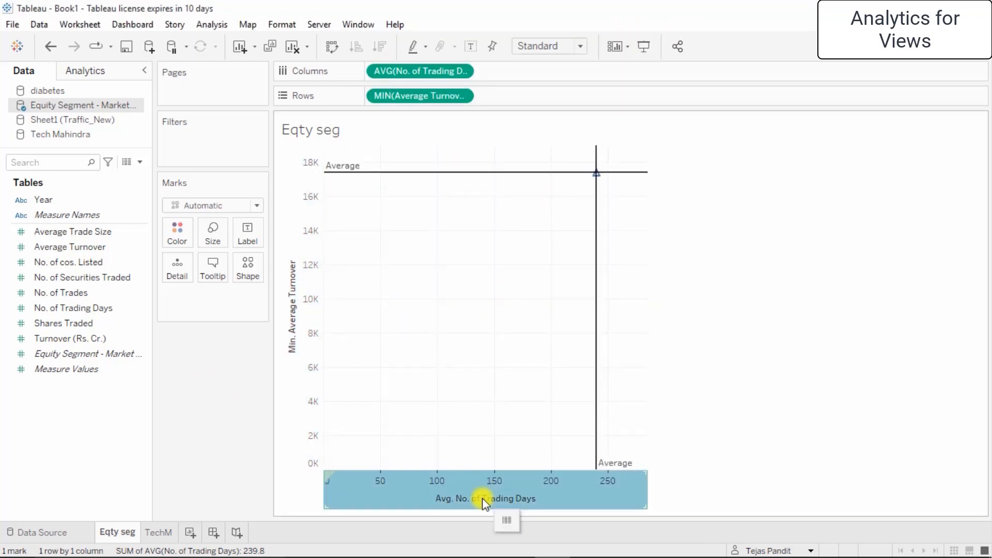
pyautogui.click(505, 519)
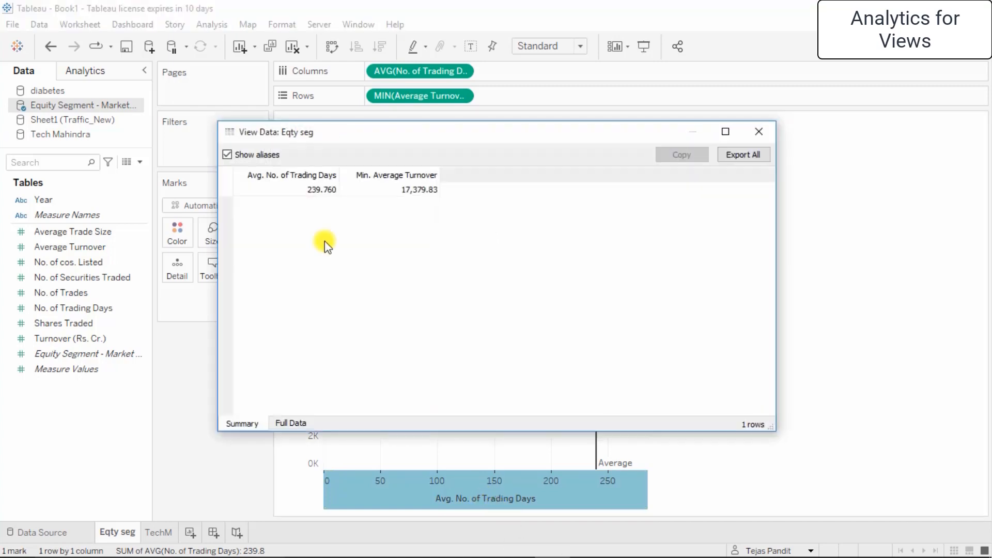
pyautogui.press('Escape')
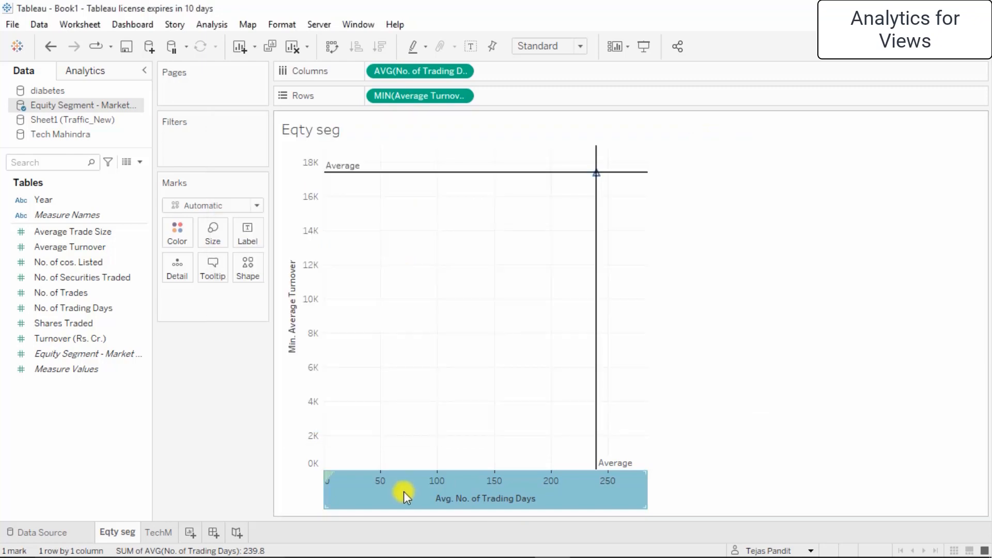
# Examine the reference line commands for the Avg. No. of Trading Days axis and select its marks.
pyautogui.rightClick(404, 491)
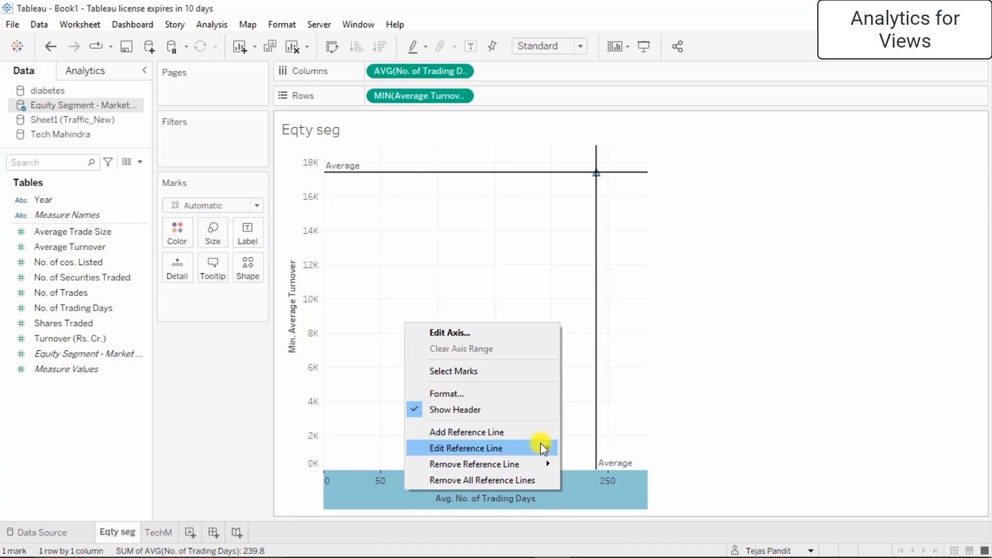
pyautogui.moveTo(542, 447)
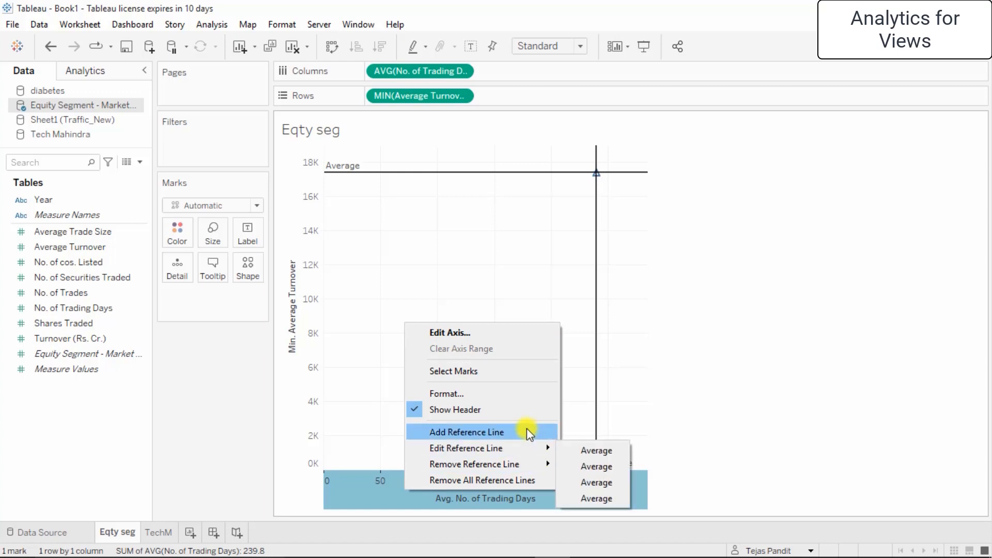
pyautogui.click(465, 372)
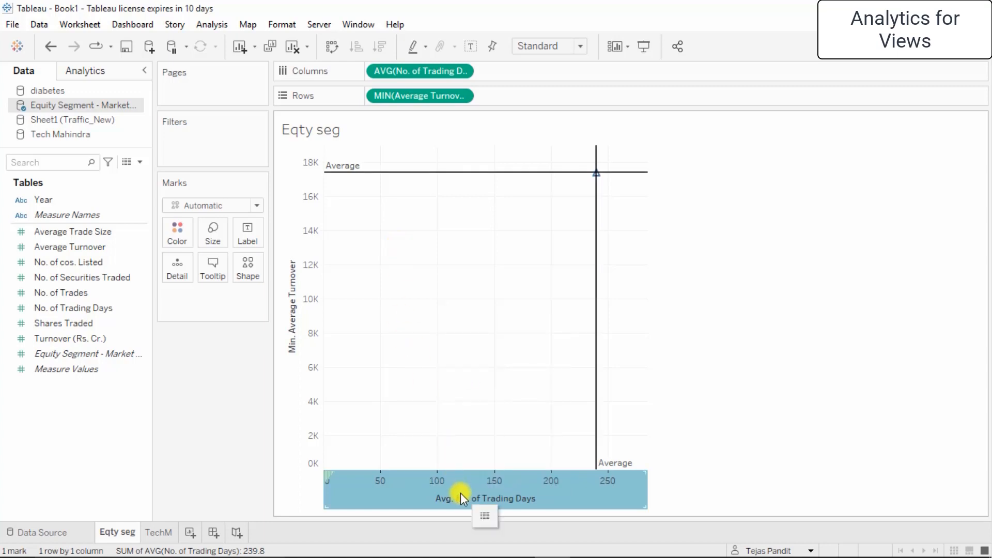
pyautogui.rightClick(461, 490)
pyautogui.click(486, 378)
# Open the Avg. No. of Trading Days axis settings and review the general and tick mark options.
pyautogui.rightClick(482, 493)
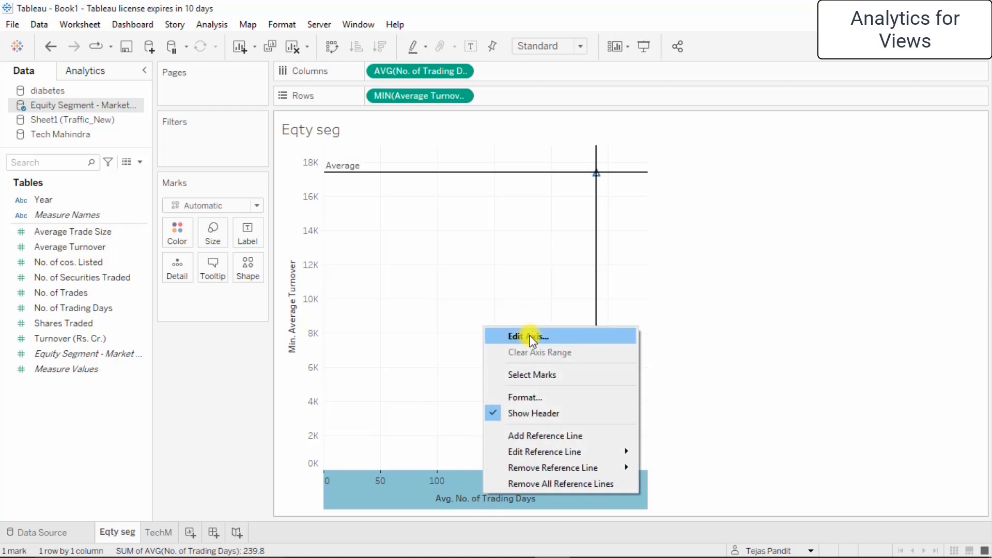
pyautogui.click(531, 336)
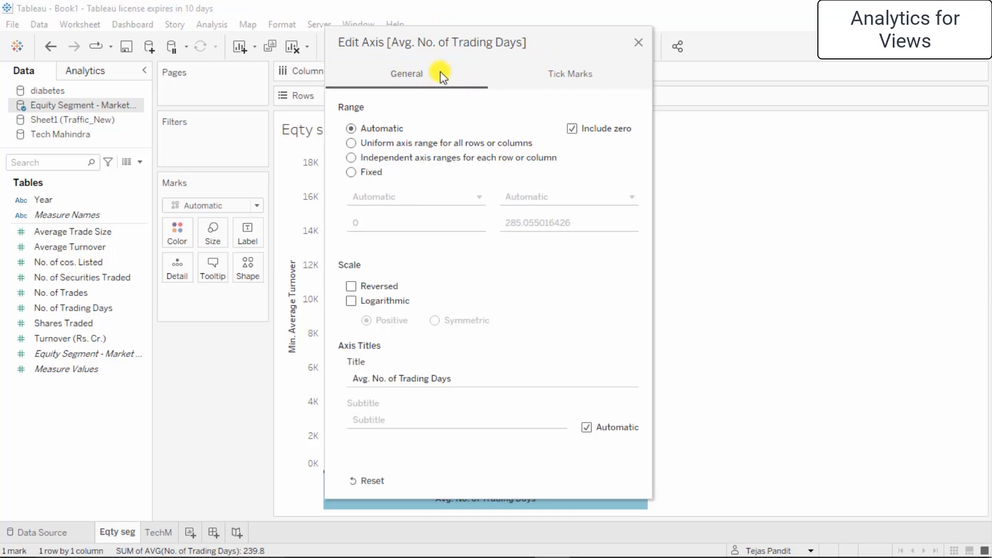
pyautogui.click(539, 81)
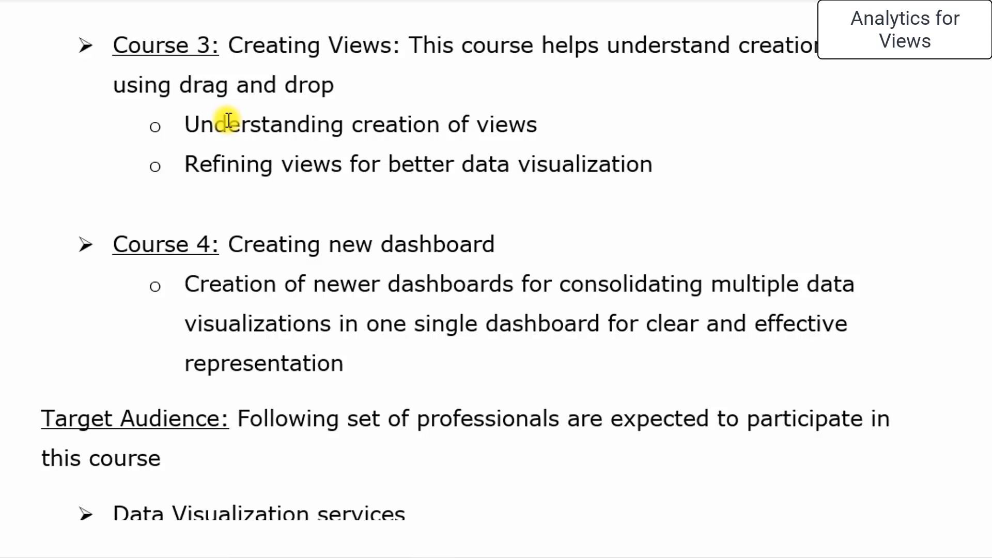
# Switch to the course outline in Word and highlight the Course 3 bullets on creating and refining views in turn.
pyautogui.moveTo(228, 122); pyautogui.dragTo(481, 121)
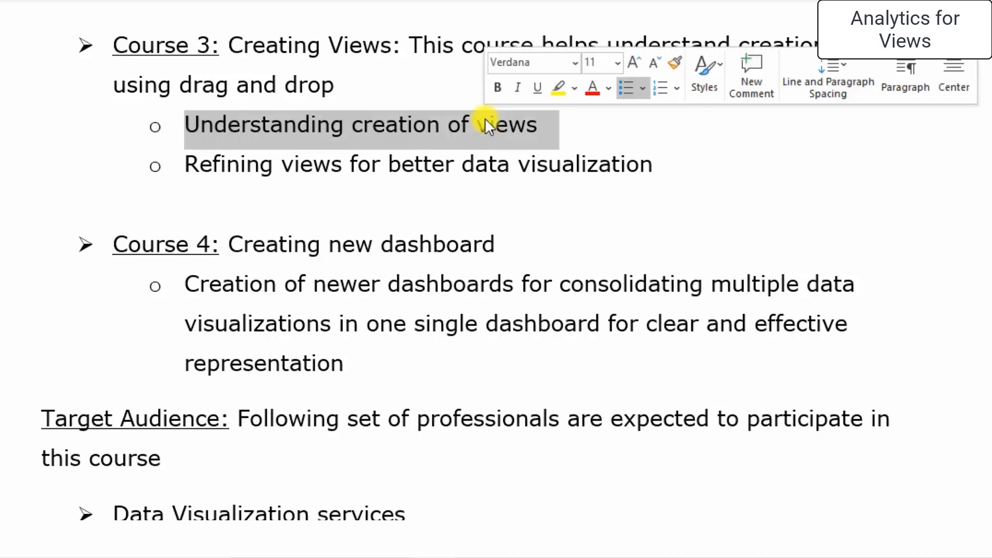
pyautogui.moveTo(259, 162); pyautogui.dragTo(521, 151)
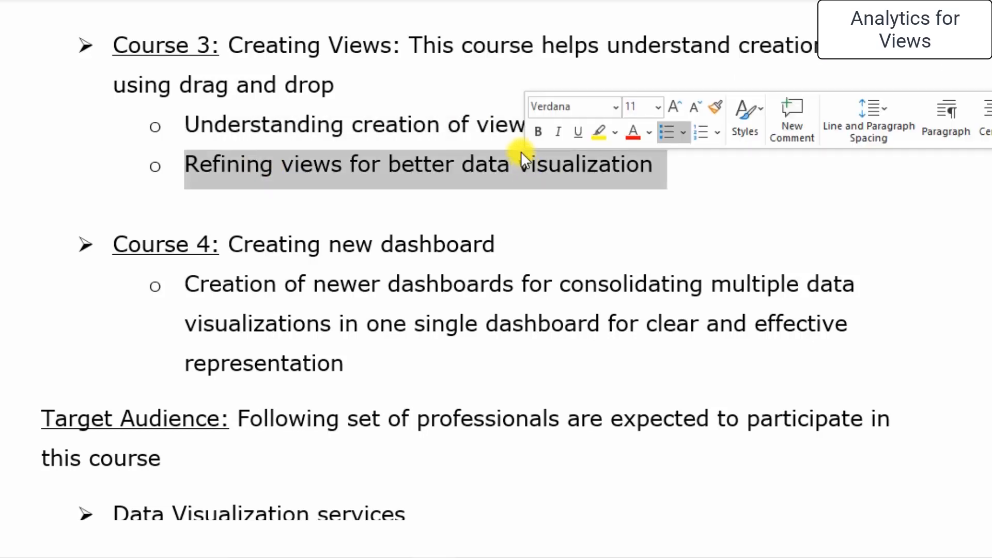
pyautogui.click(464, 157)
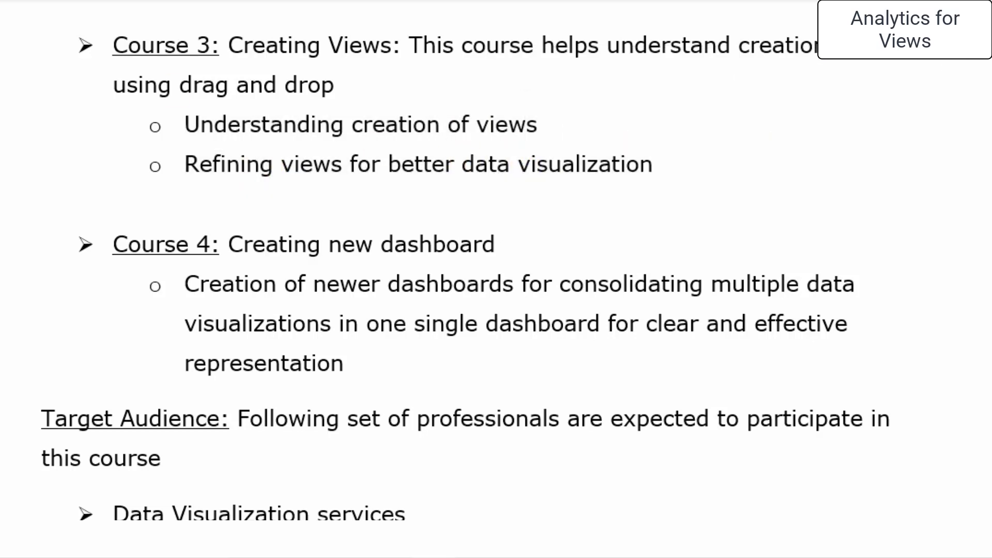